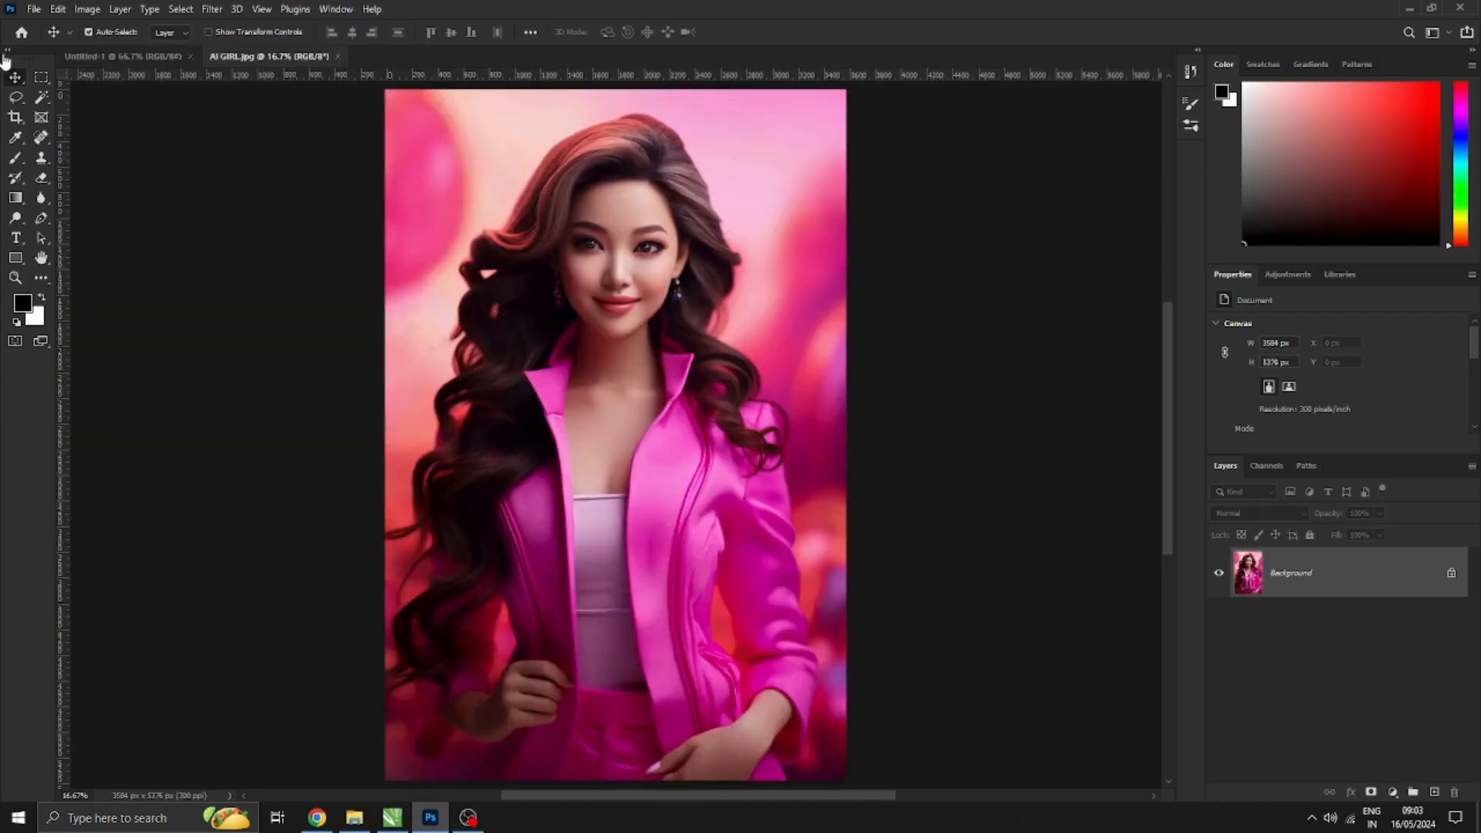
Step: Select the woman with Select Subject and add a layer mask that hides the pink background
click(42, 98)
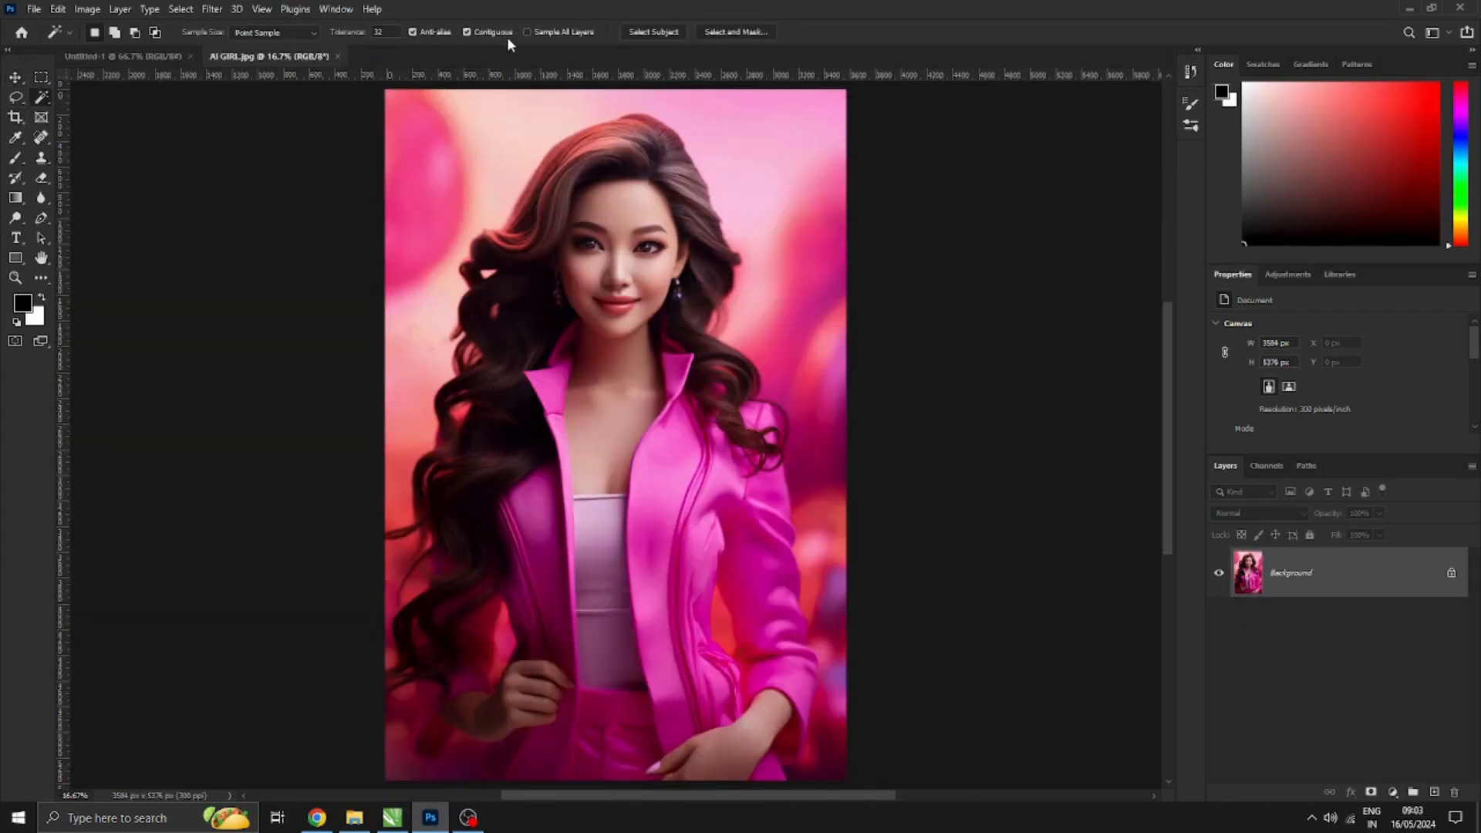
click(668, 36)
click(1370, 792)
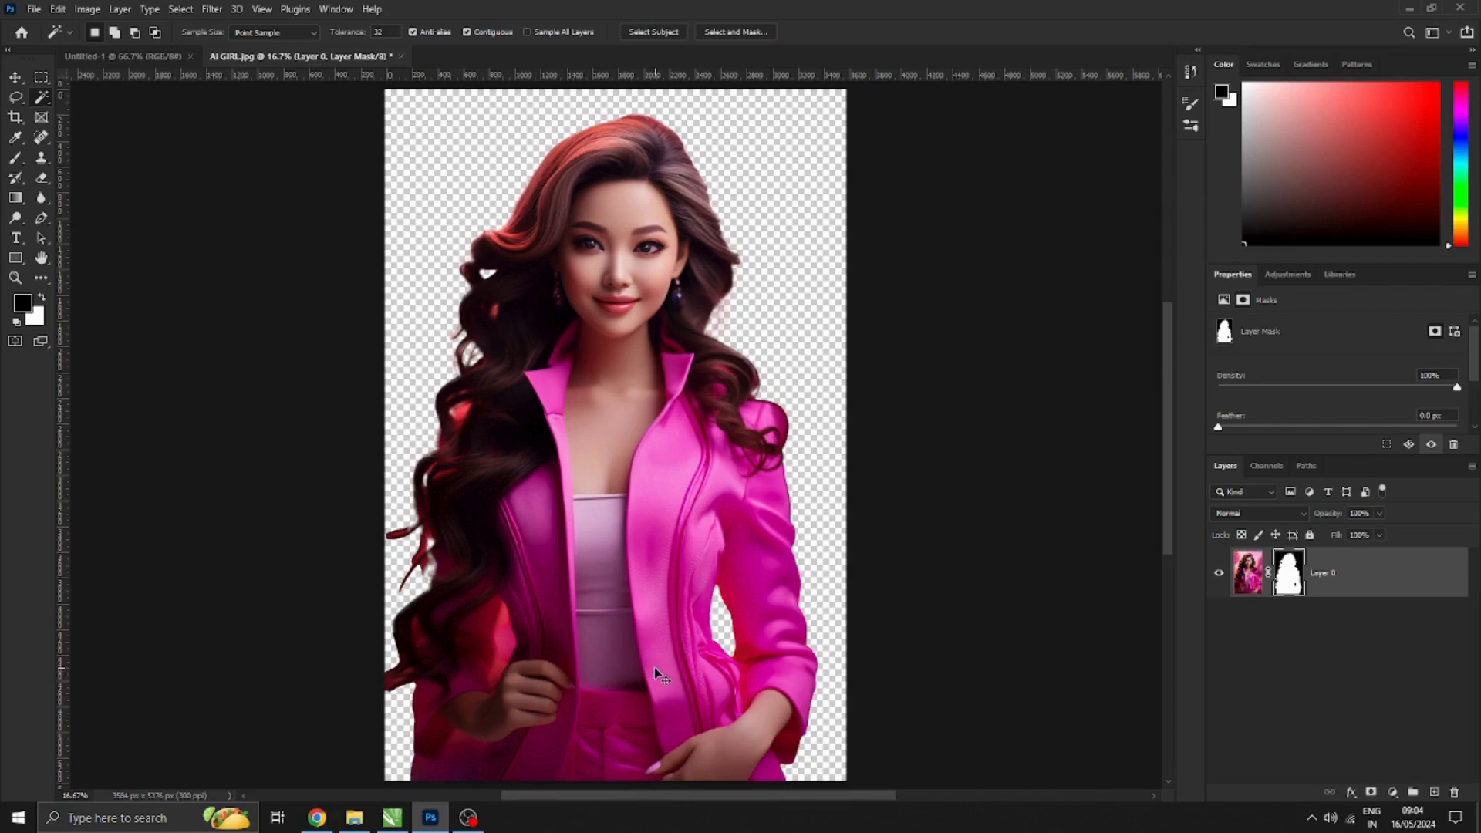
Step: Scale the masked woman to about 70% and position her in the upper part of the canvas, horizontally centred
key(ctrl+t)
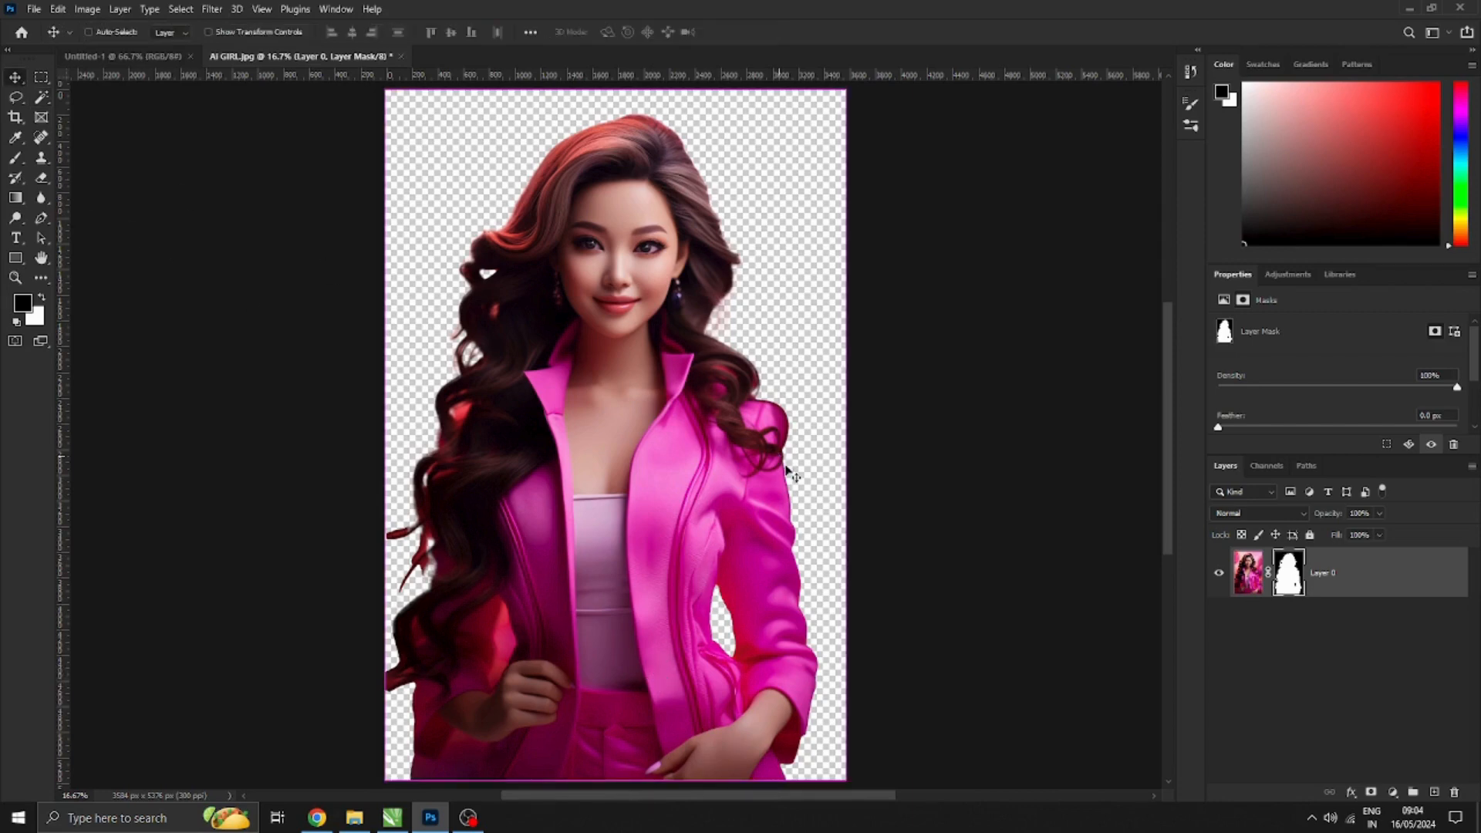
drag(616, 781, 617, 574)
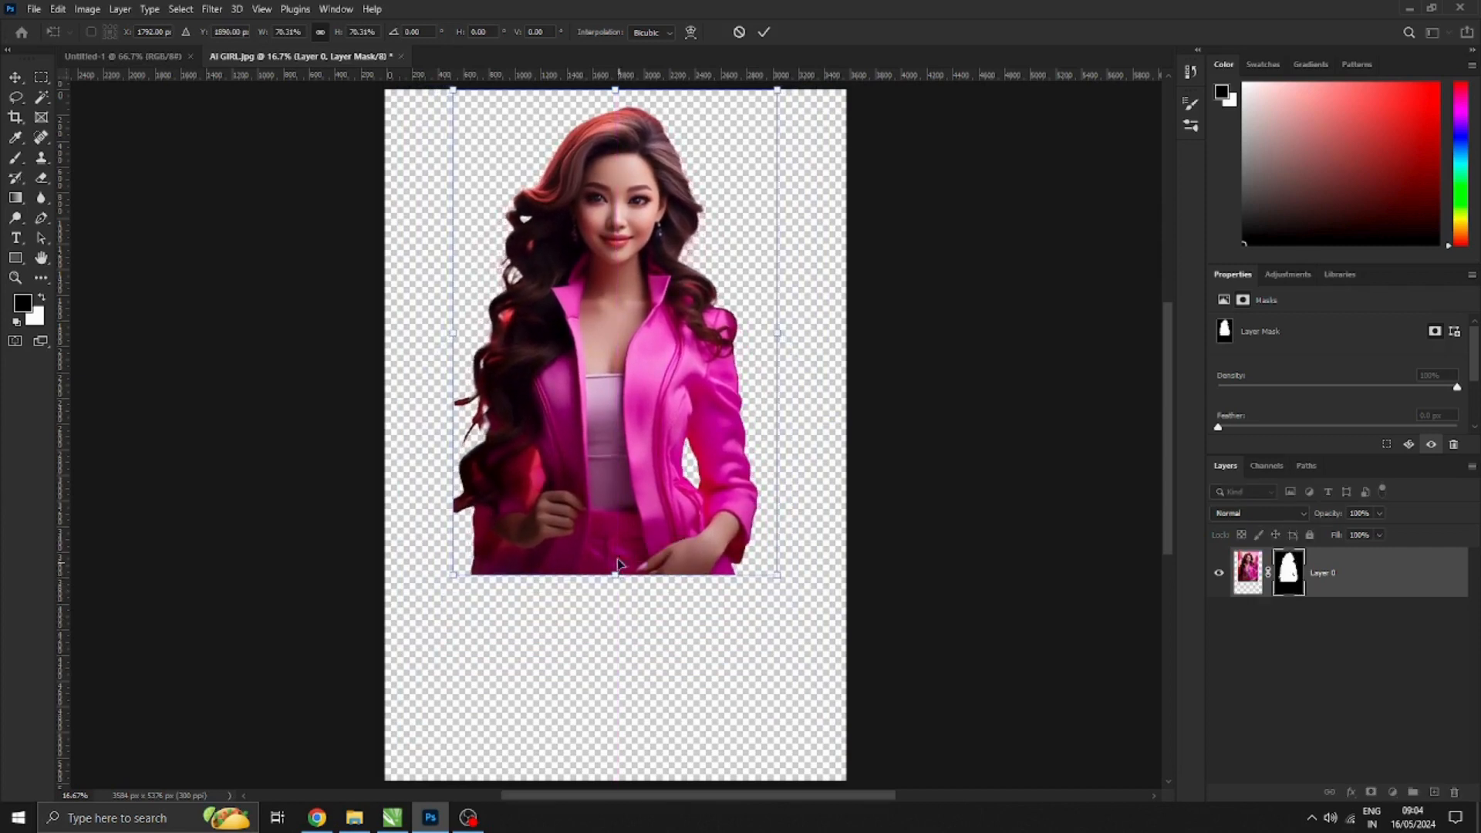
drag(632, 434, 637, 452)
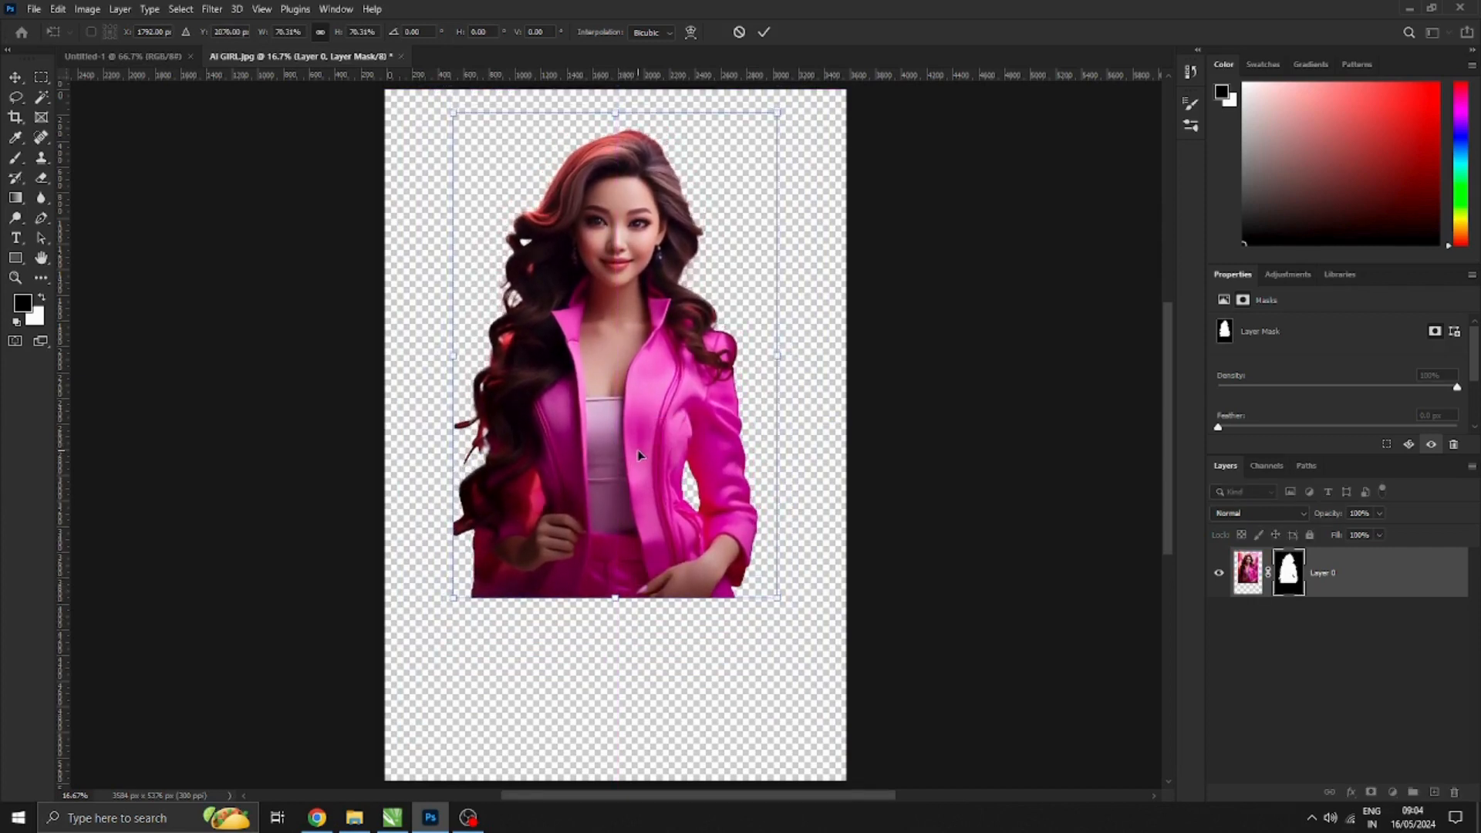
key(Return)
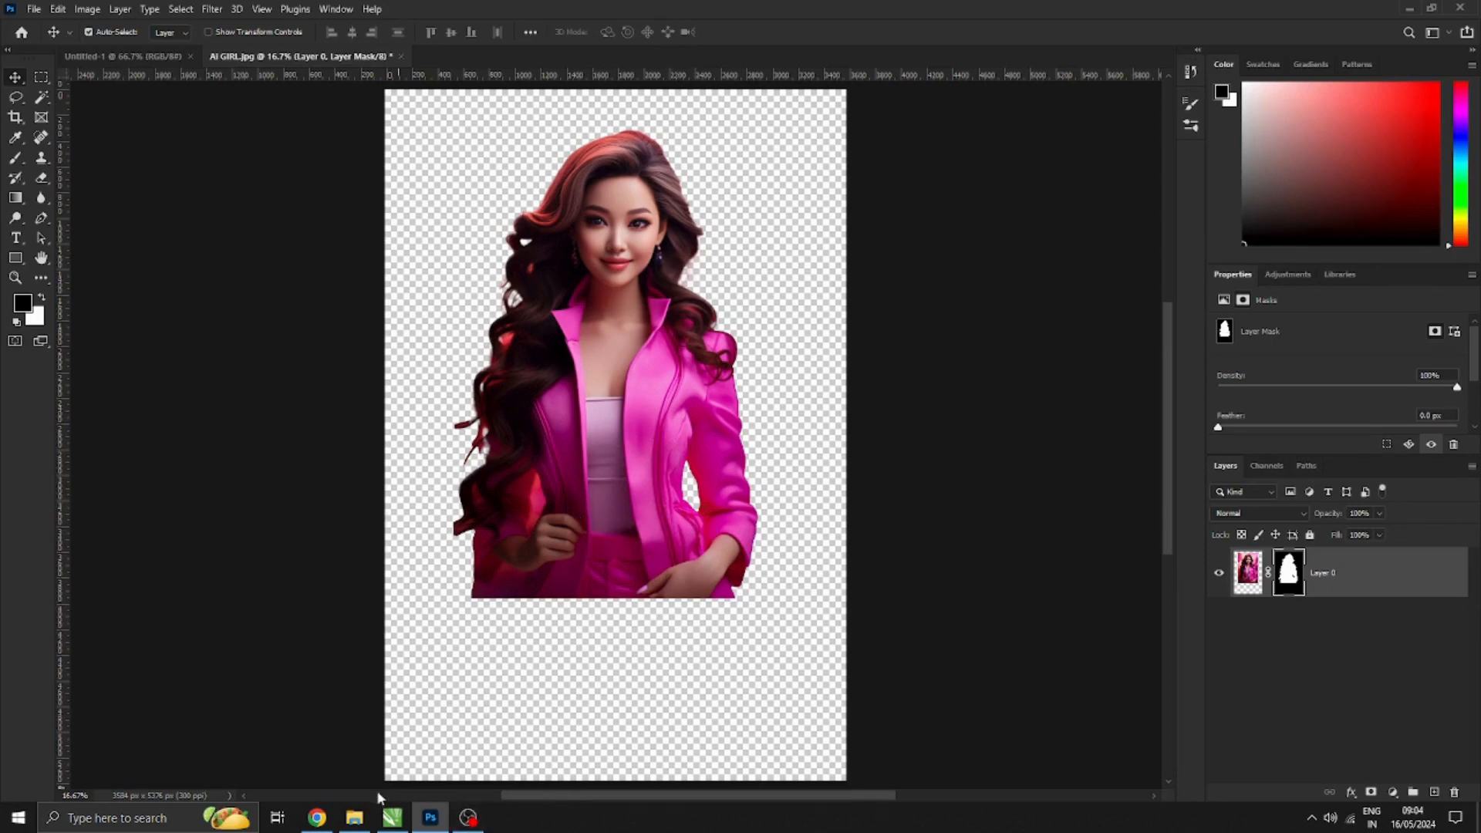
Step: Place the black paint-drip image from the Desktop folder across the woman's lower body, scaled to about 92%
click(354, 818)
click(81, 246)
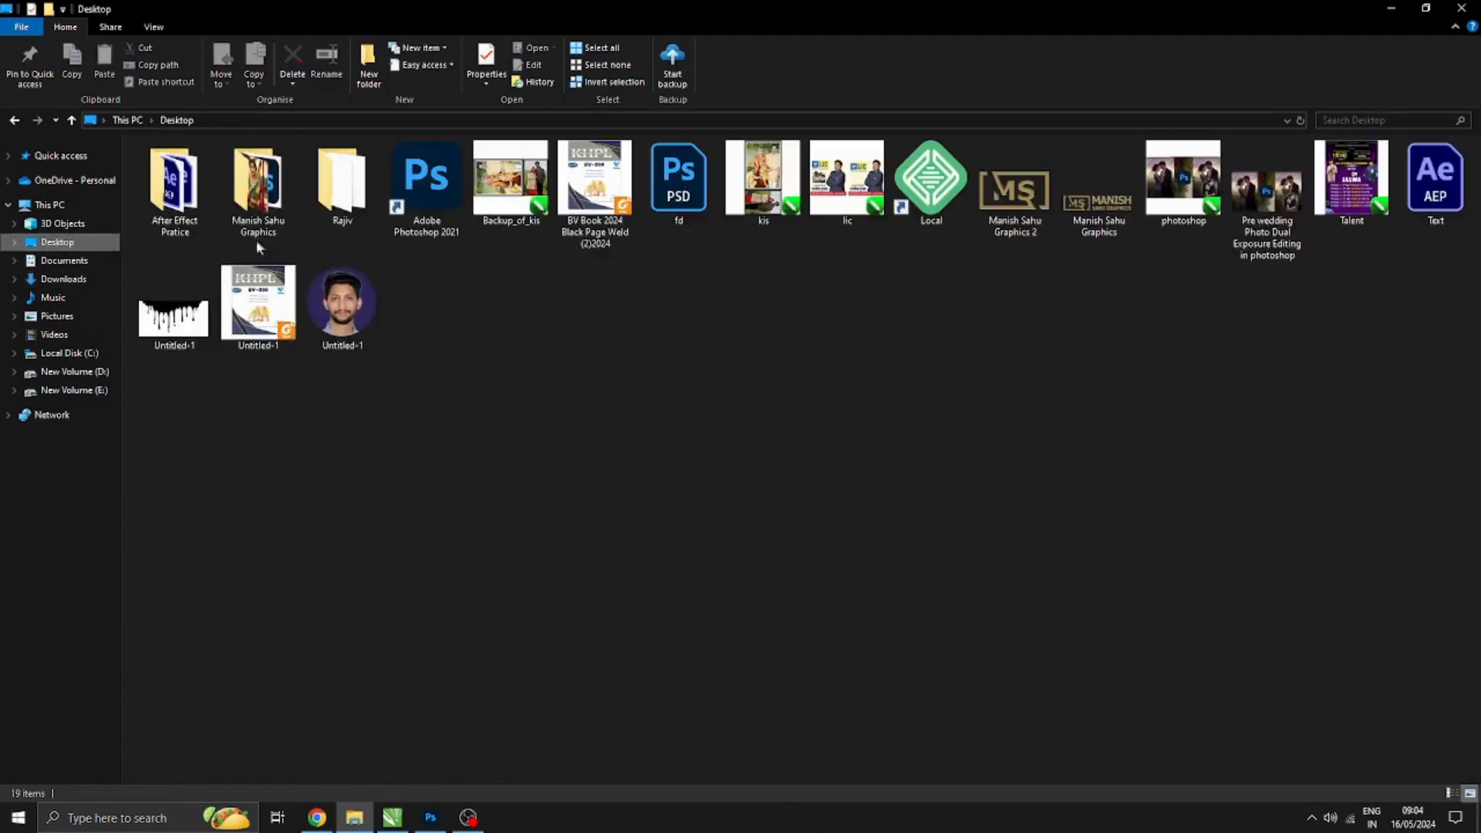
drag(174, 309, 596, 574)
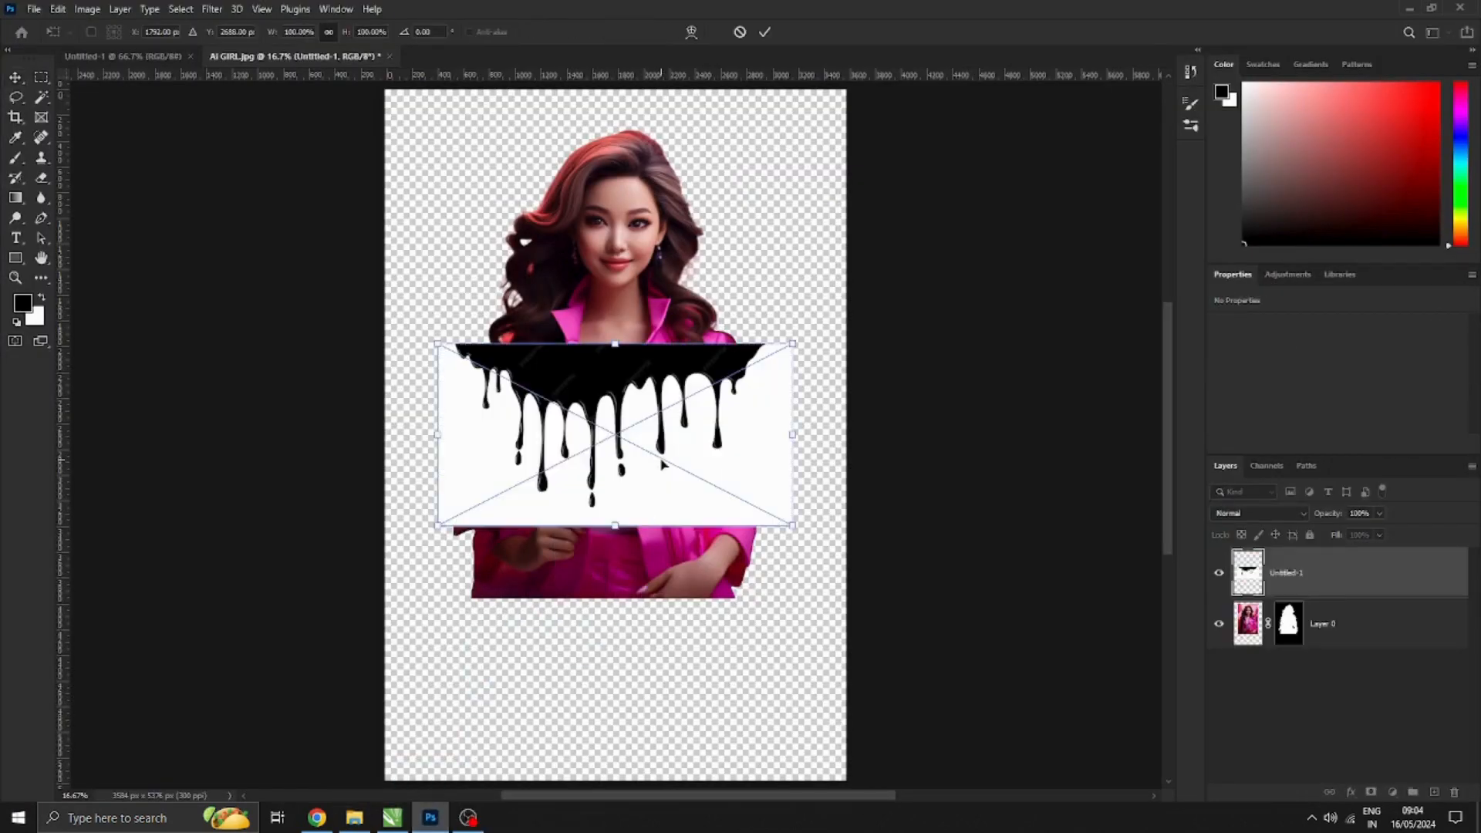
drag(664, 465, 639, 569)
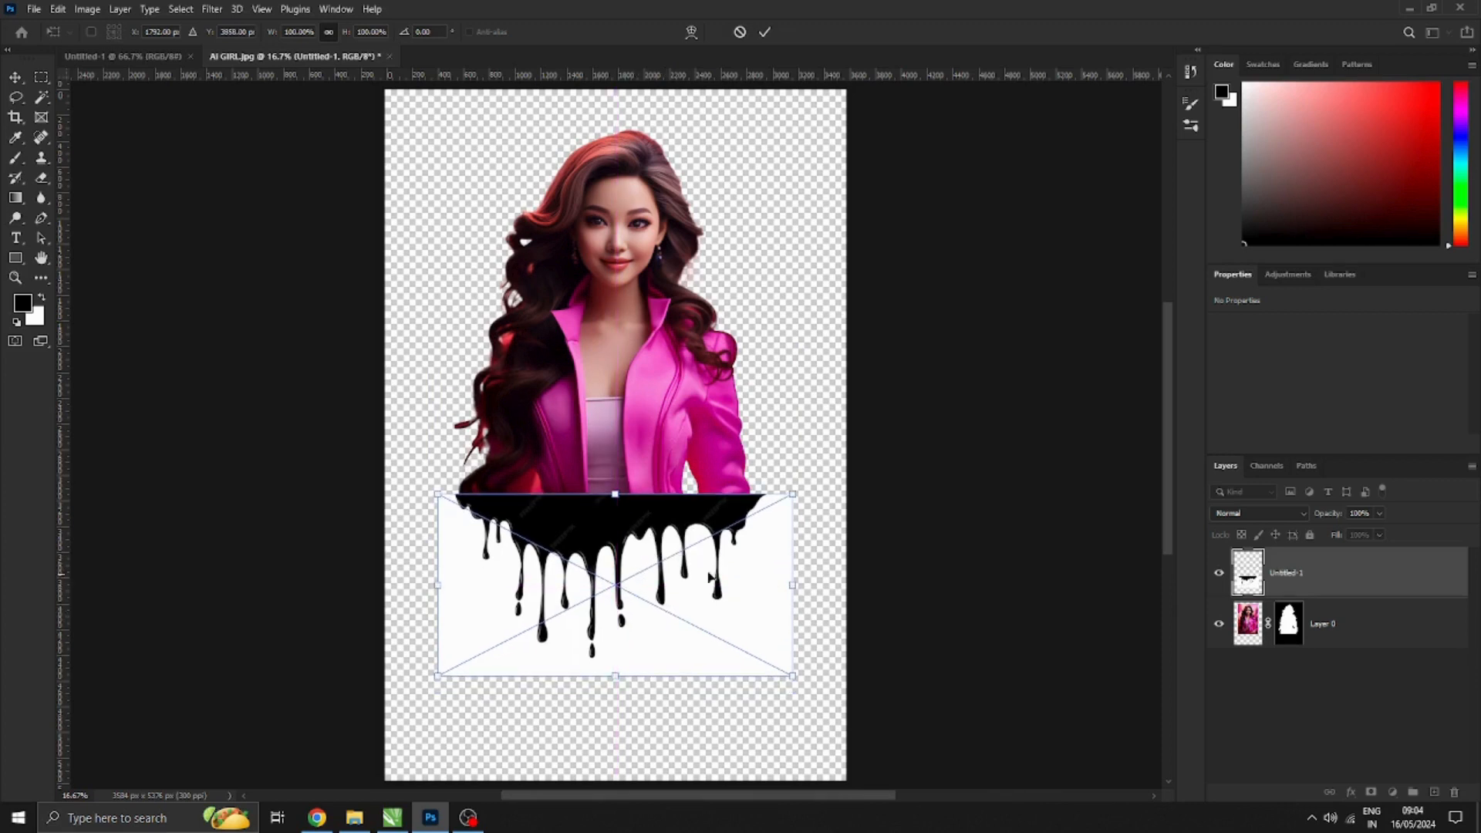
drag(788, 493, 775, 502)
drag(651, 551, 652, 517)
drag(438, 473, 451, 477)
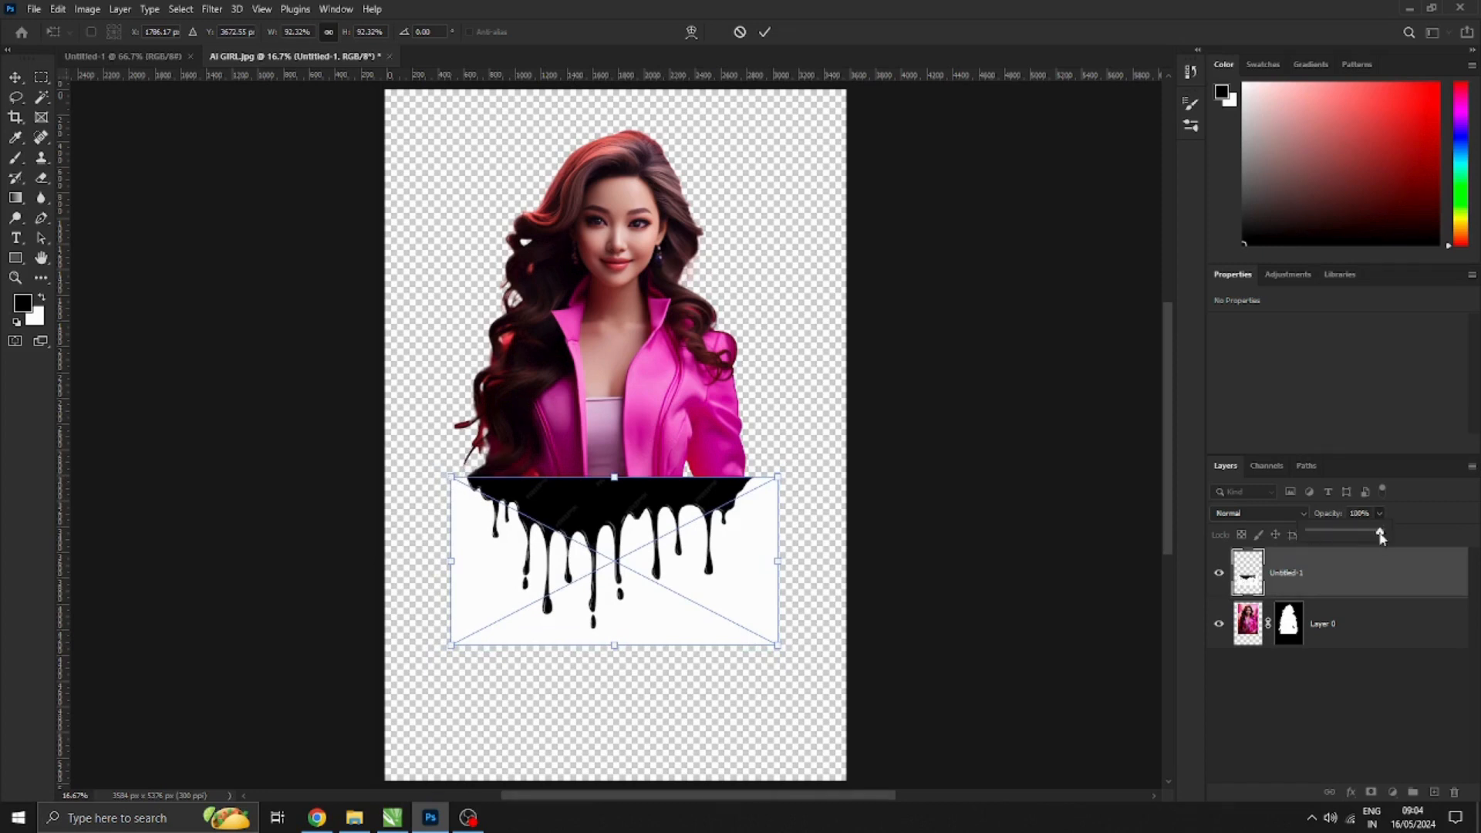
Step: Set the drip image's opacity to 50% and fit it across the woman's waist at about 87% scale
drag(1379, 534, 1366, 534)
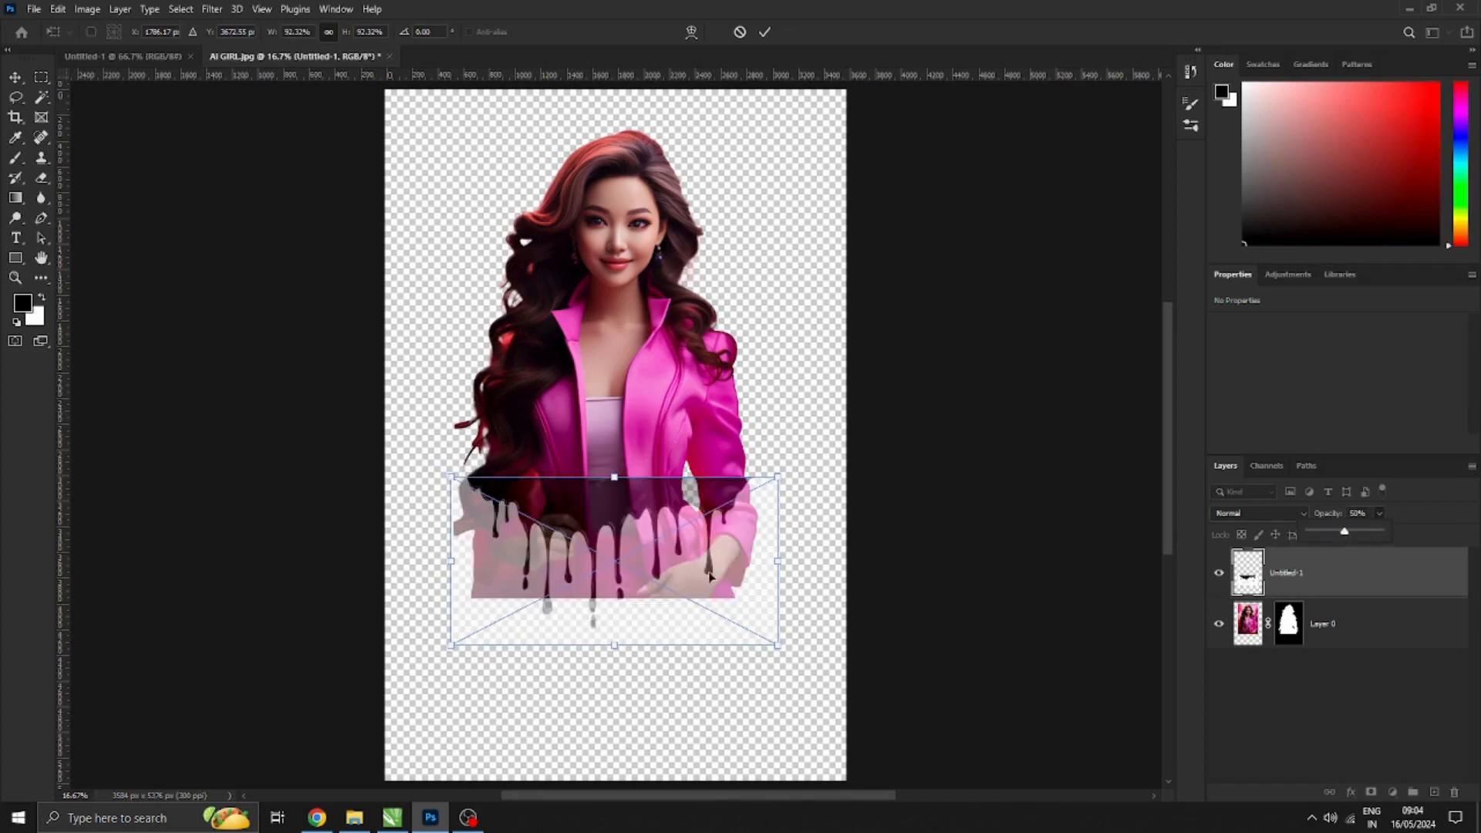
drag(661, 548, 663, 515)
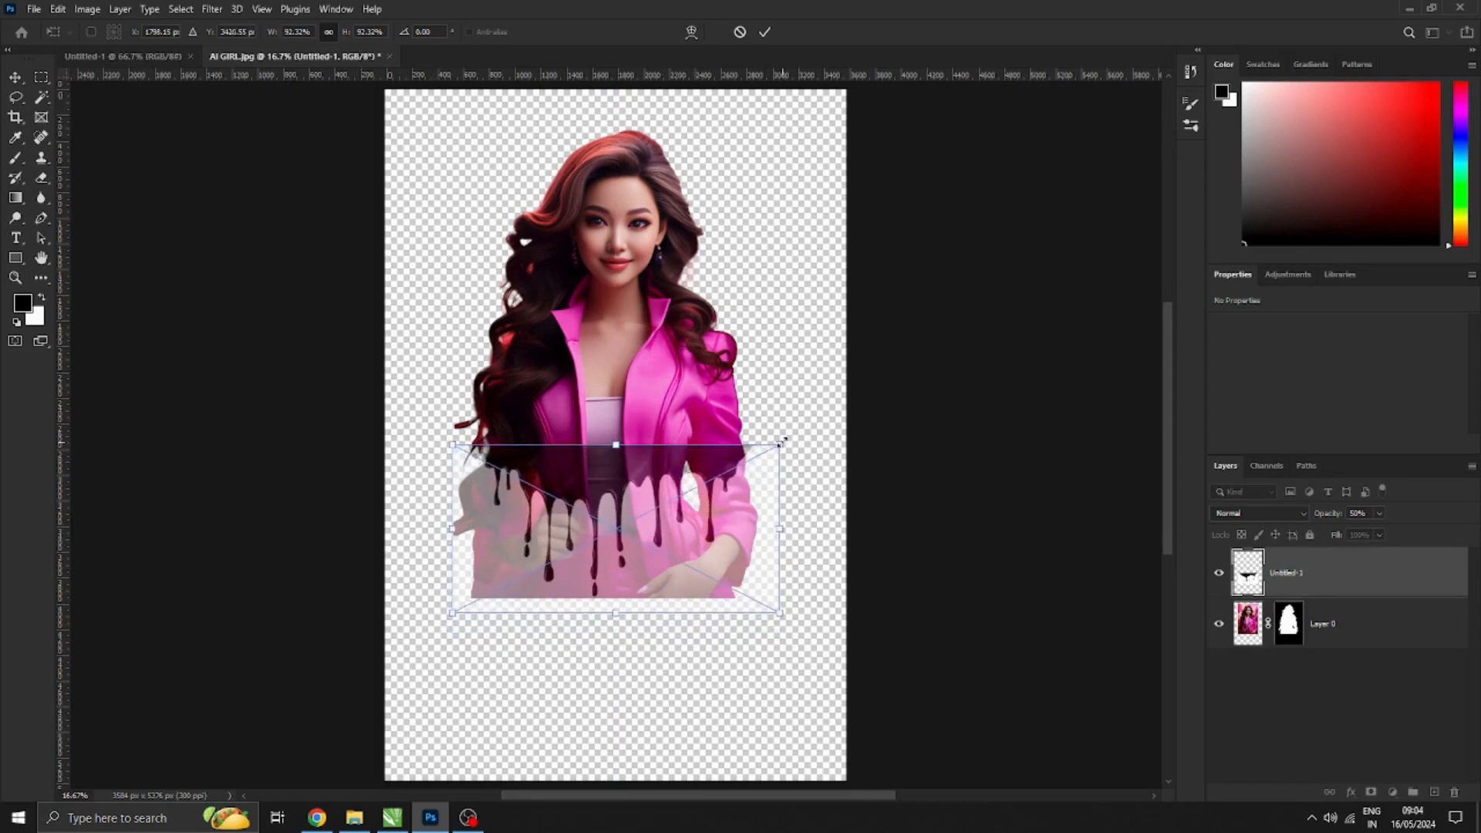
drag(782, 442, 770, 450)
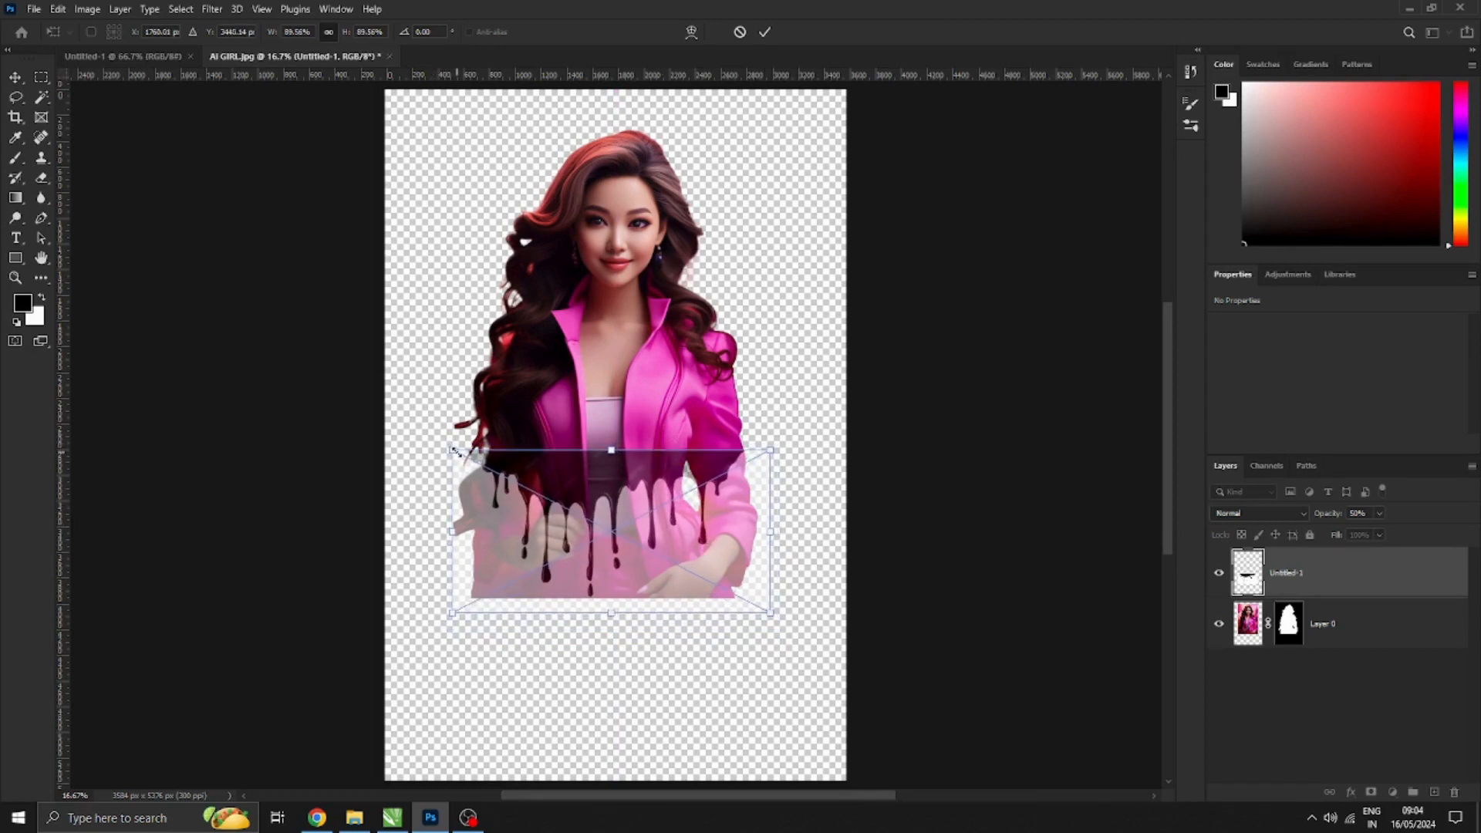
drag(453, 450, 456, 452)
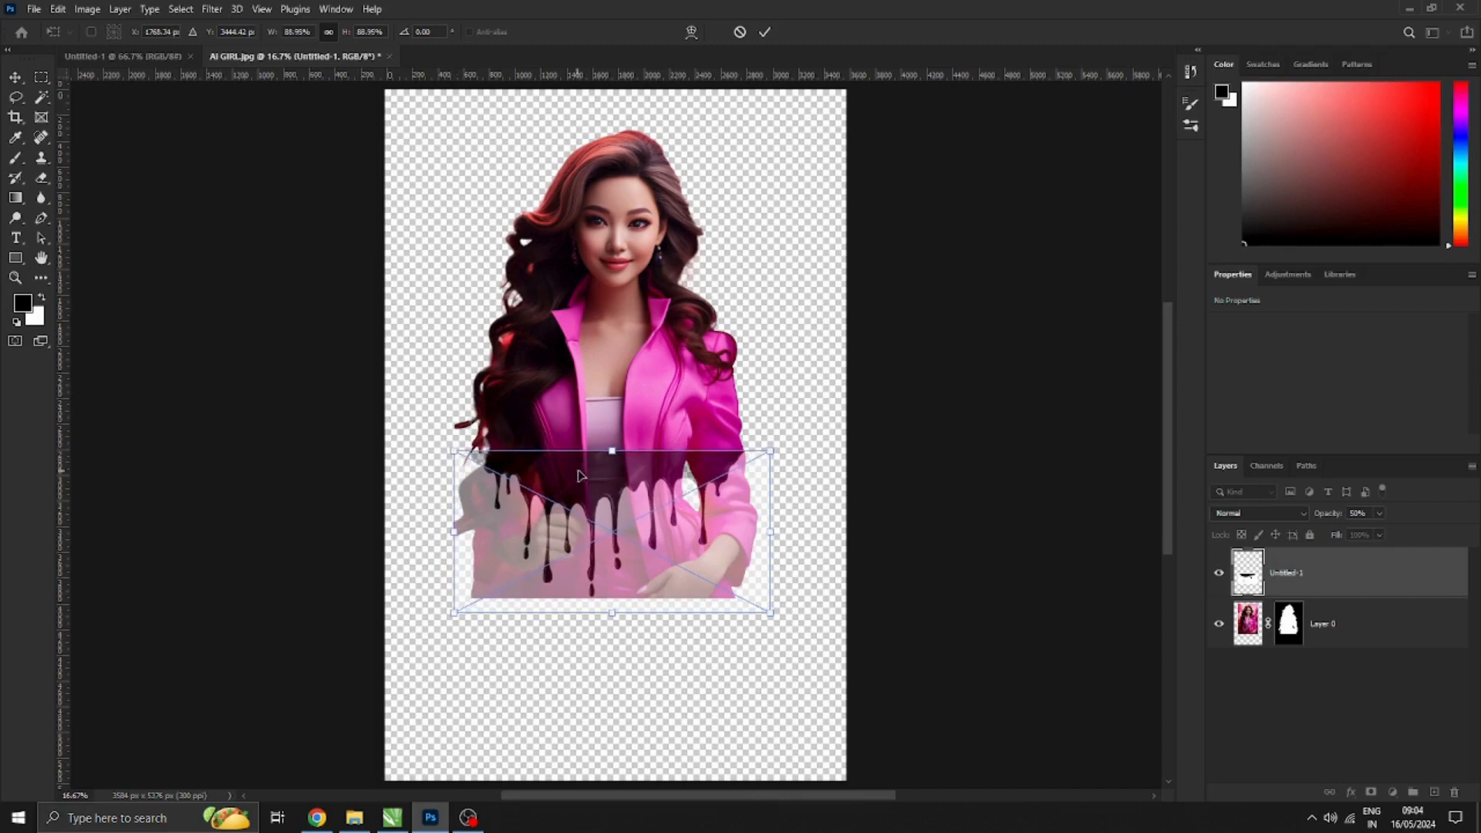
drag(581, 475, 579, 457)
drag(450, 430, 456, 434)
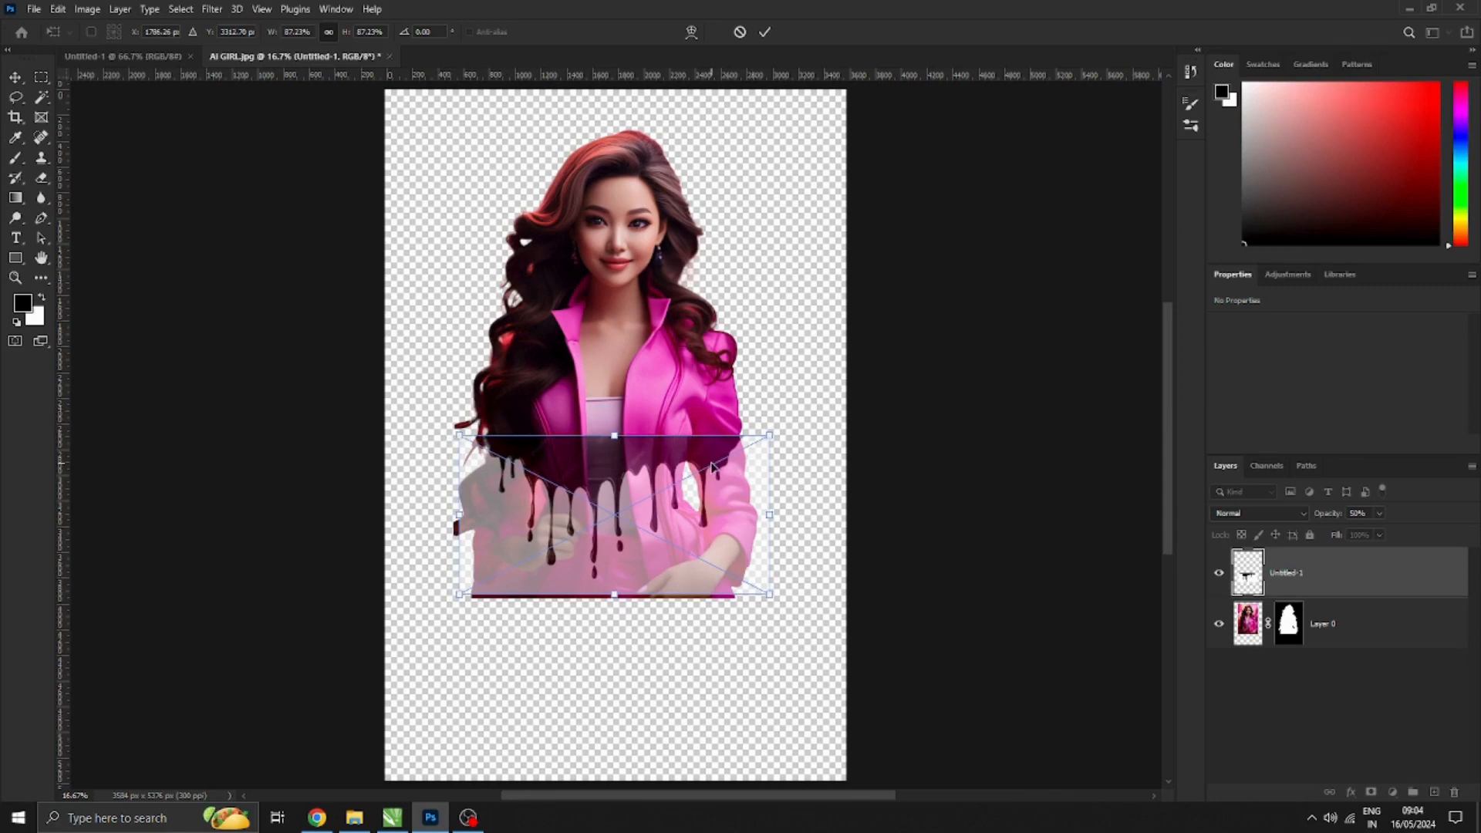
drag(711, 466, 710, 471)
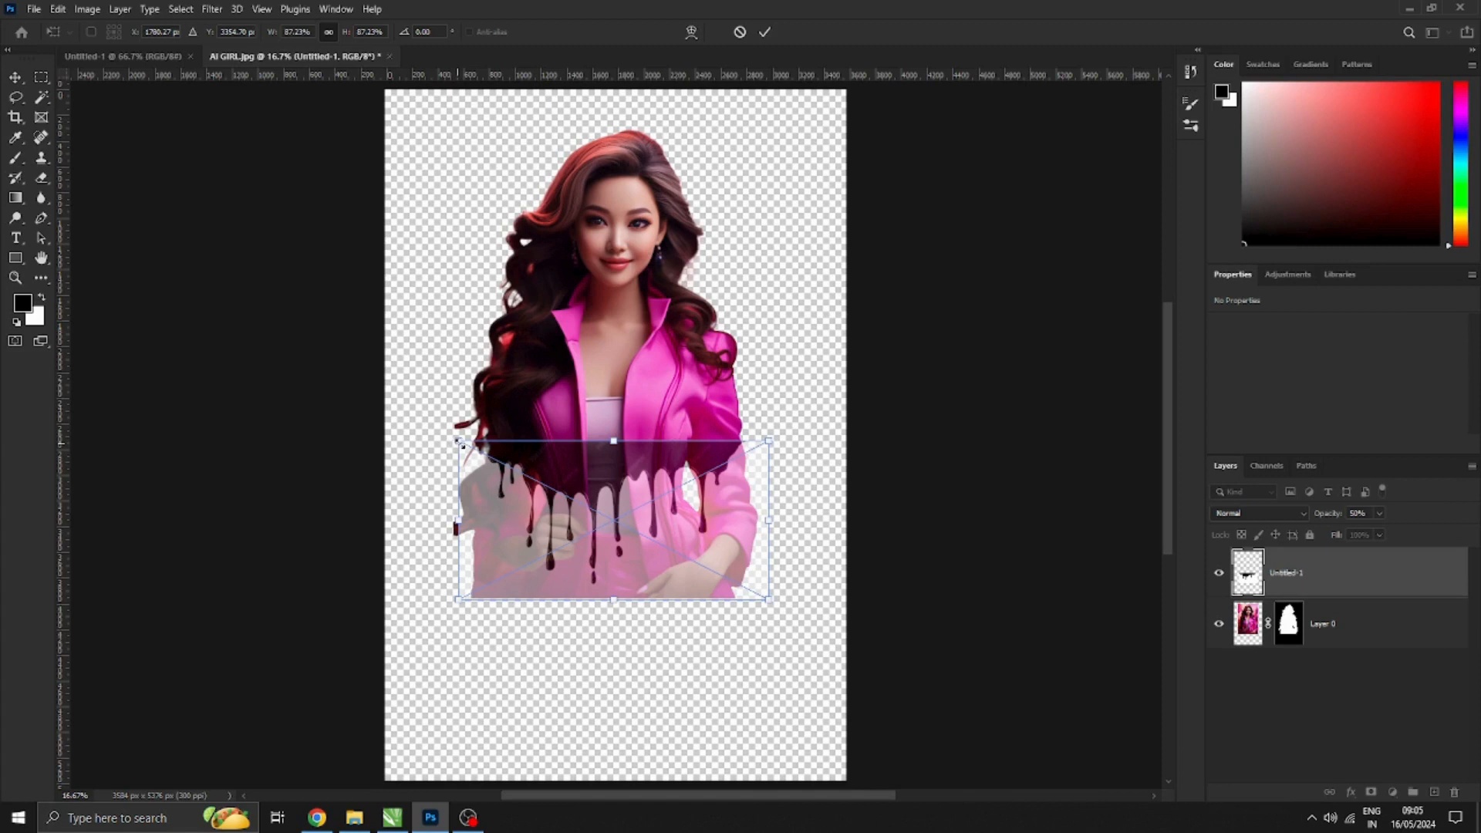
drag(459, 444, 462, 446)
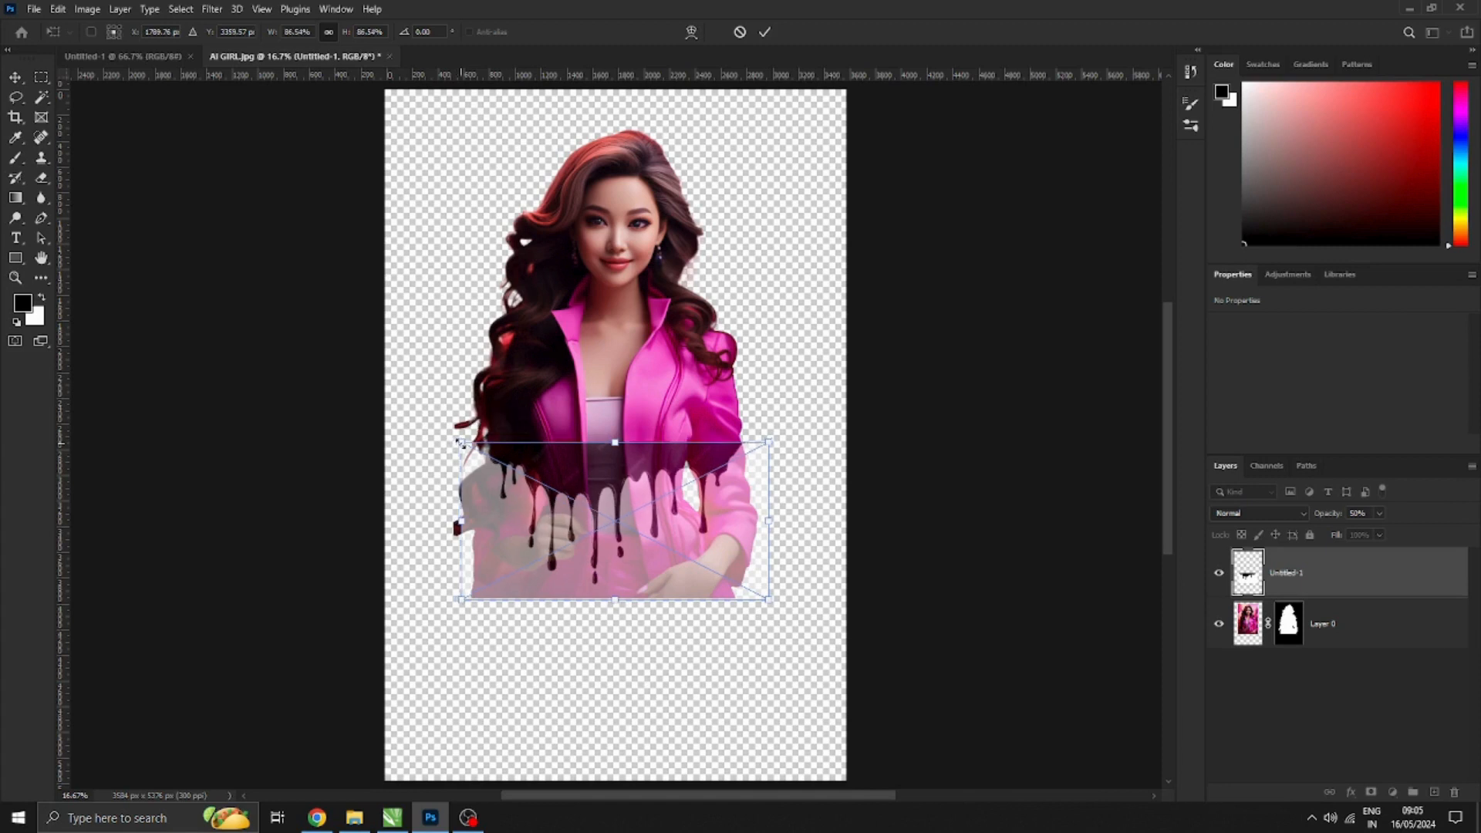
Step: Restore the drip image's opacity to 100% and commit its placement
click(1379, 513)
drag(1380, 531, 1433, 540)
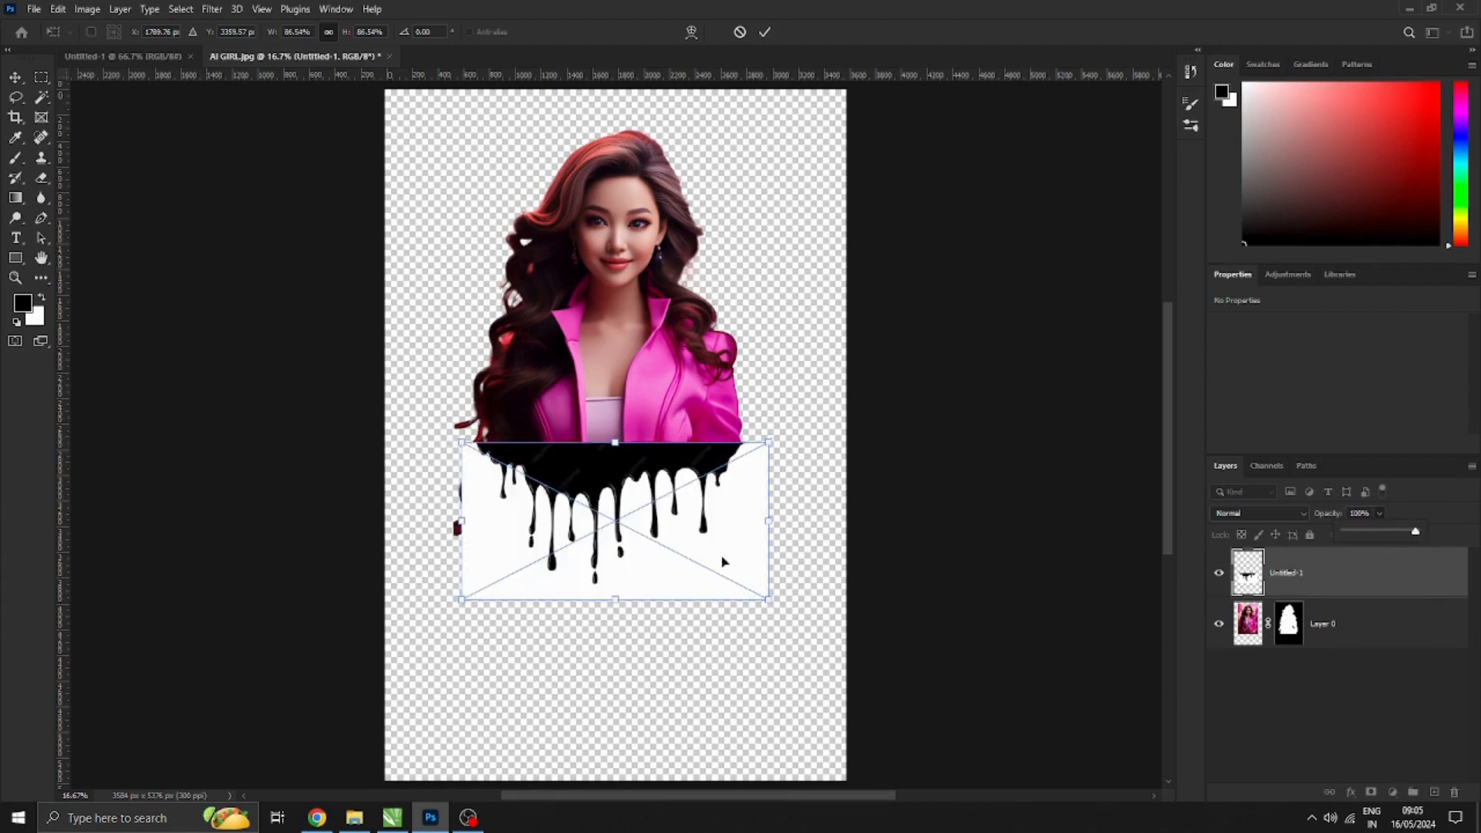
key(Return)
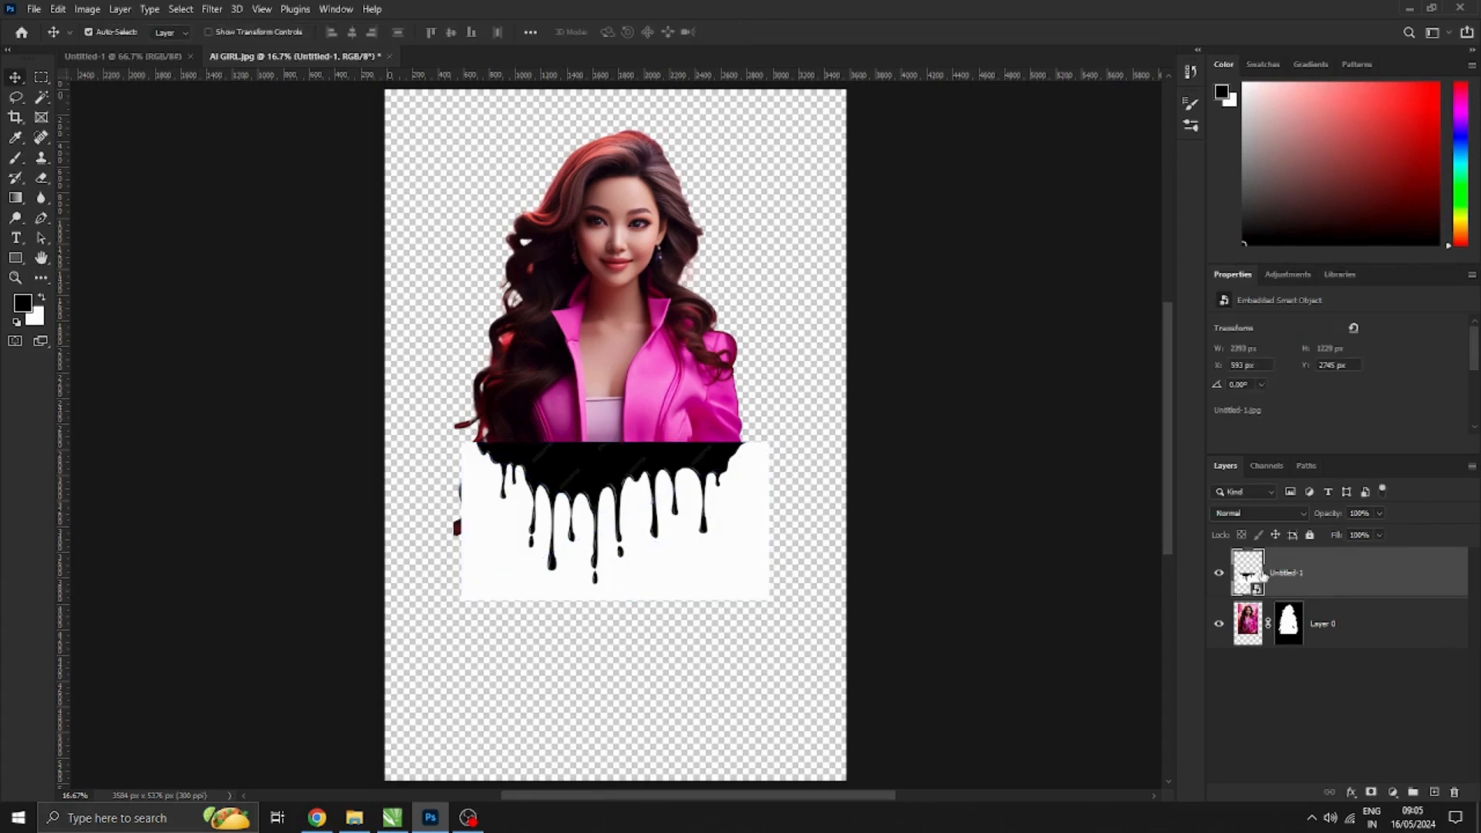
Step: Rasterize the placed drip layer, Untitled-1
right_click(1249, 571)
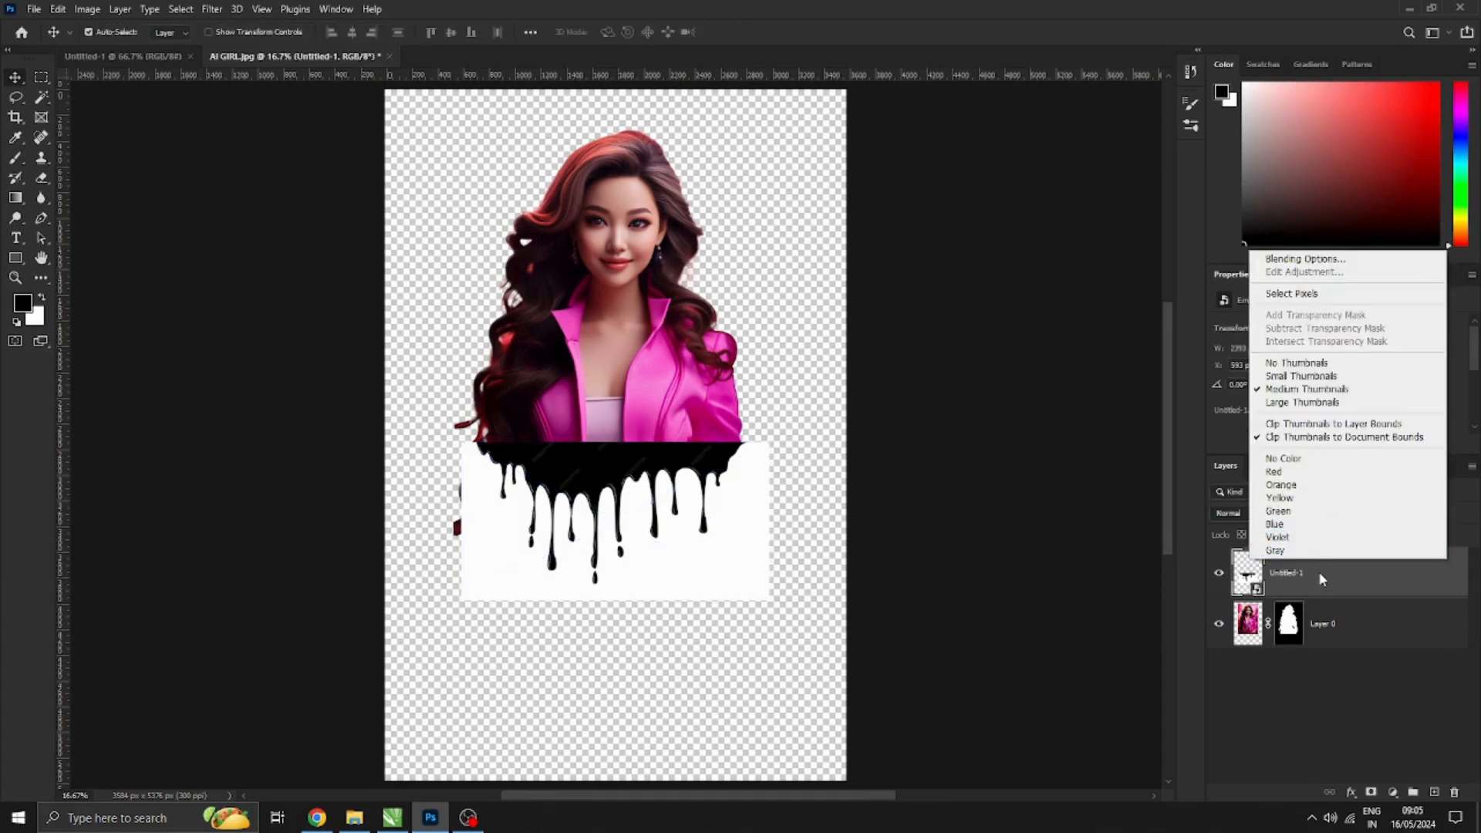
right_click(1321, 580)
click(1185, 425)
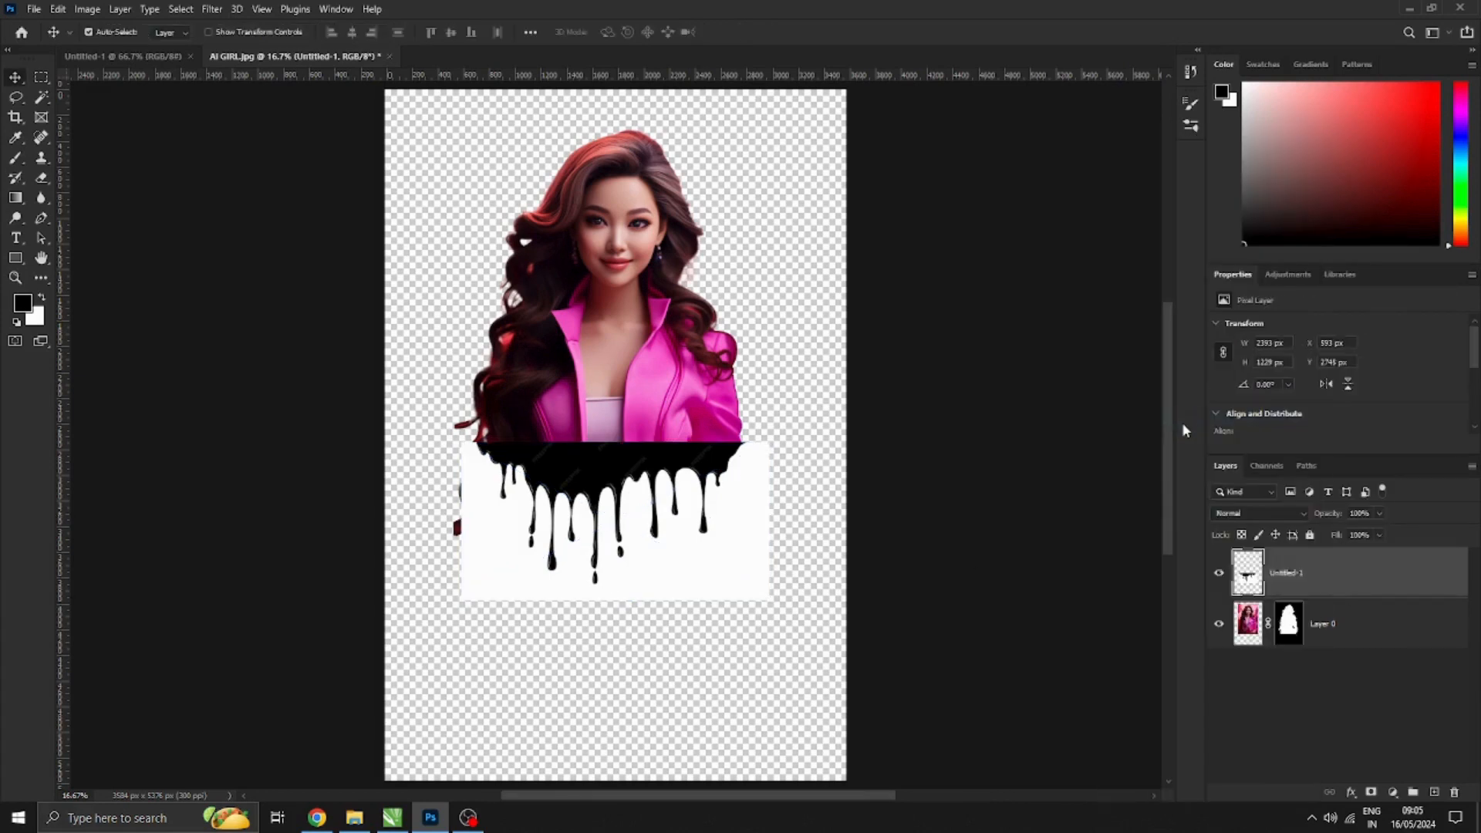
Step: Delete the white background around the drips using a Magic Wand selection
click(42, 99)
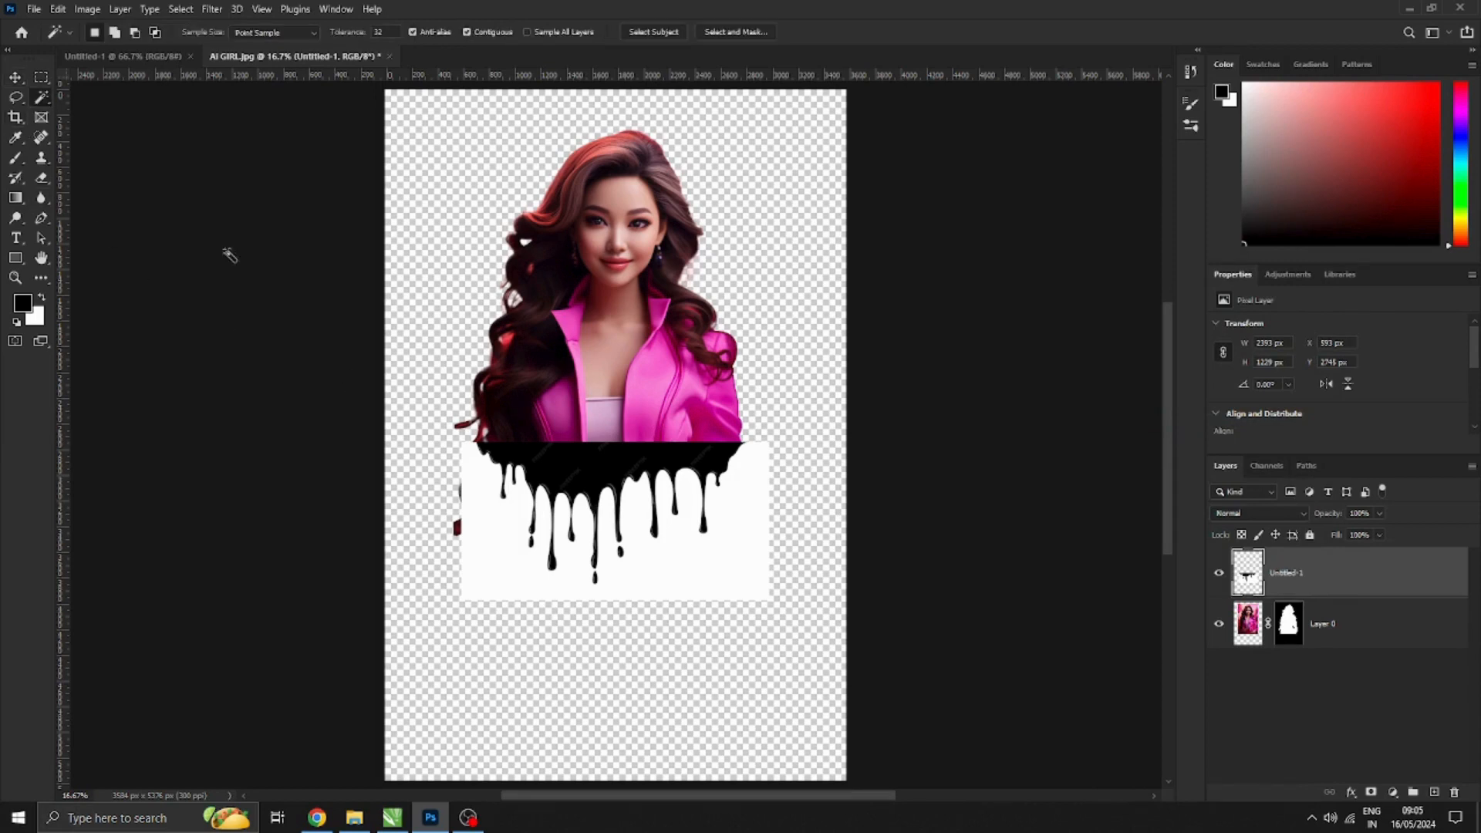
click(691, 580)
key(Delete)
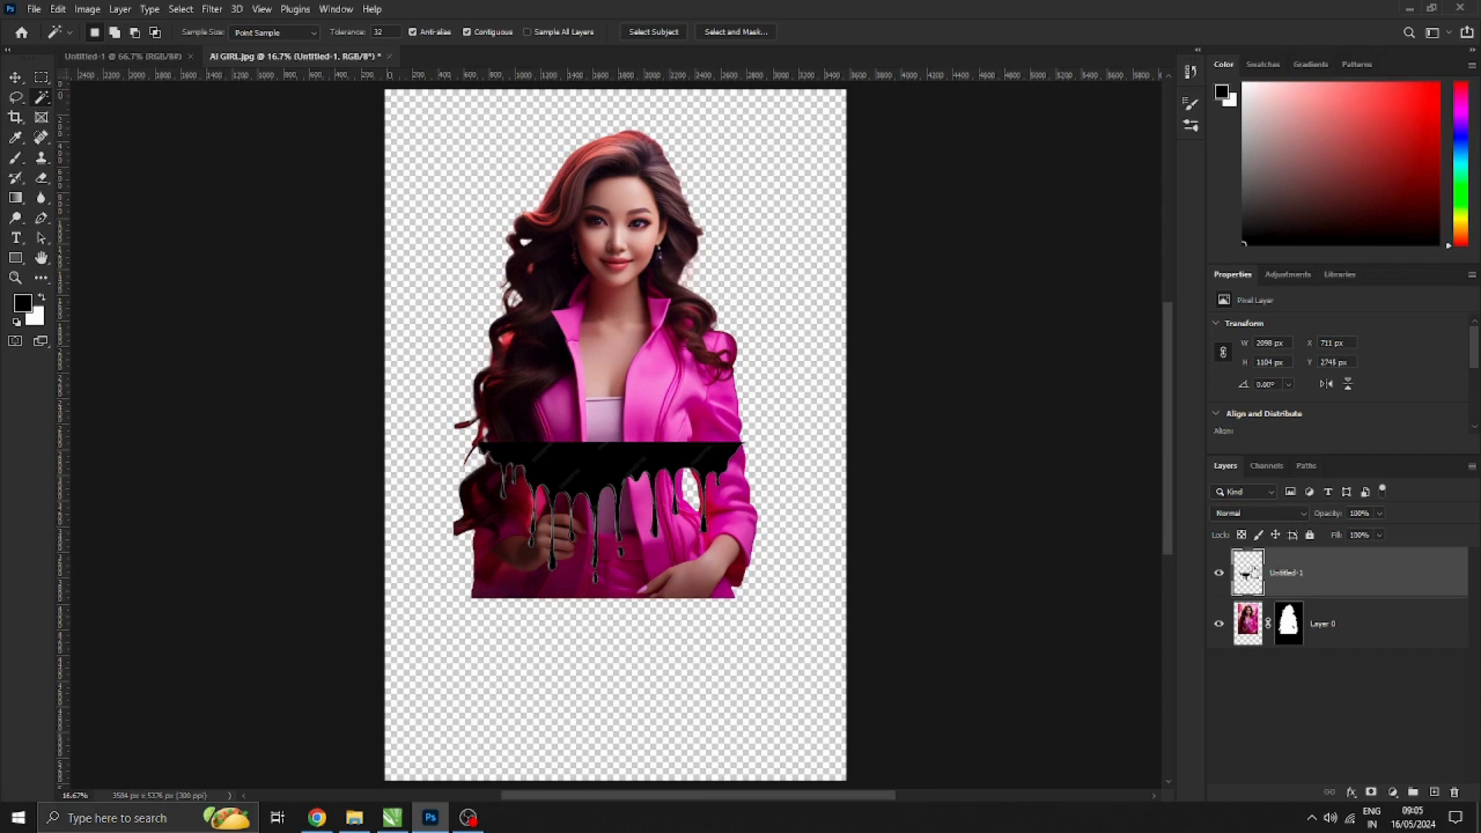
Step: Load the drip layer's pixels as a selection and invert it
right_click(1254, 572)
click(1302, 309)
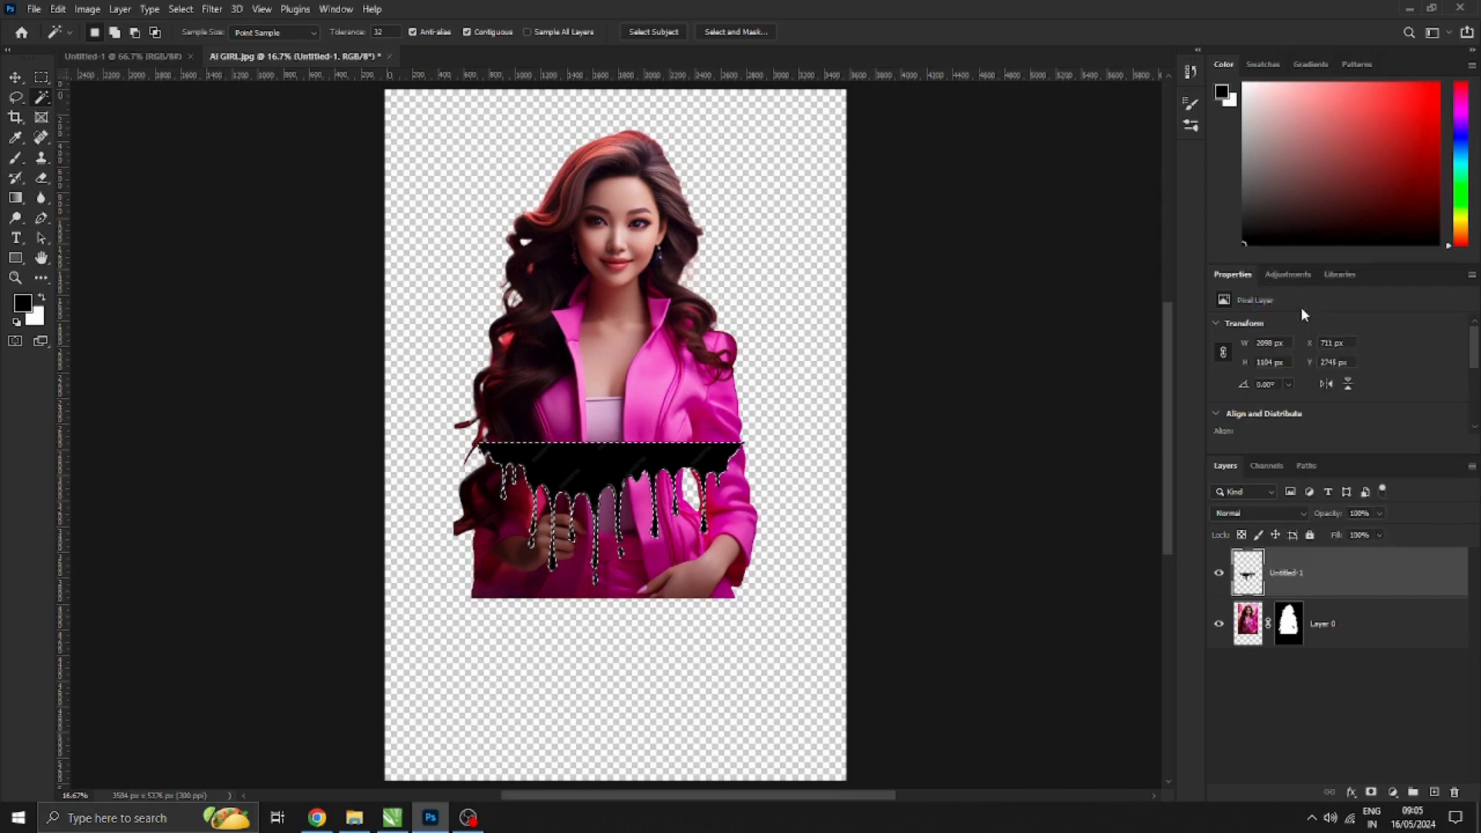
click(186, 10)
click(201, 71)
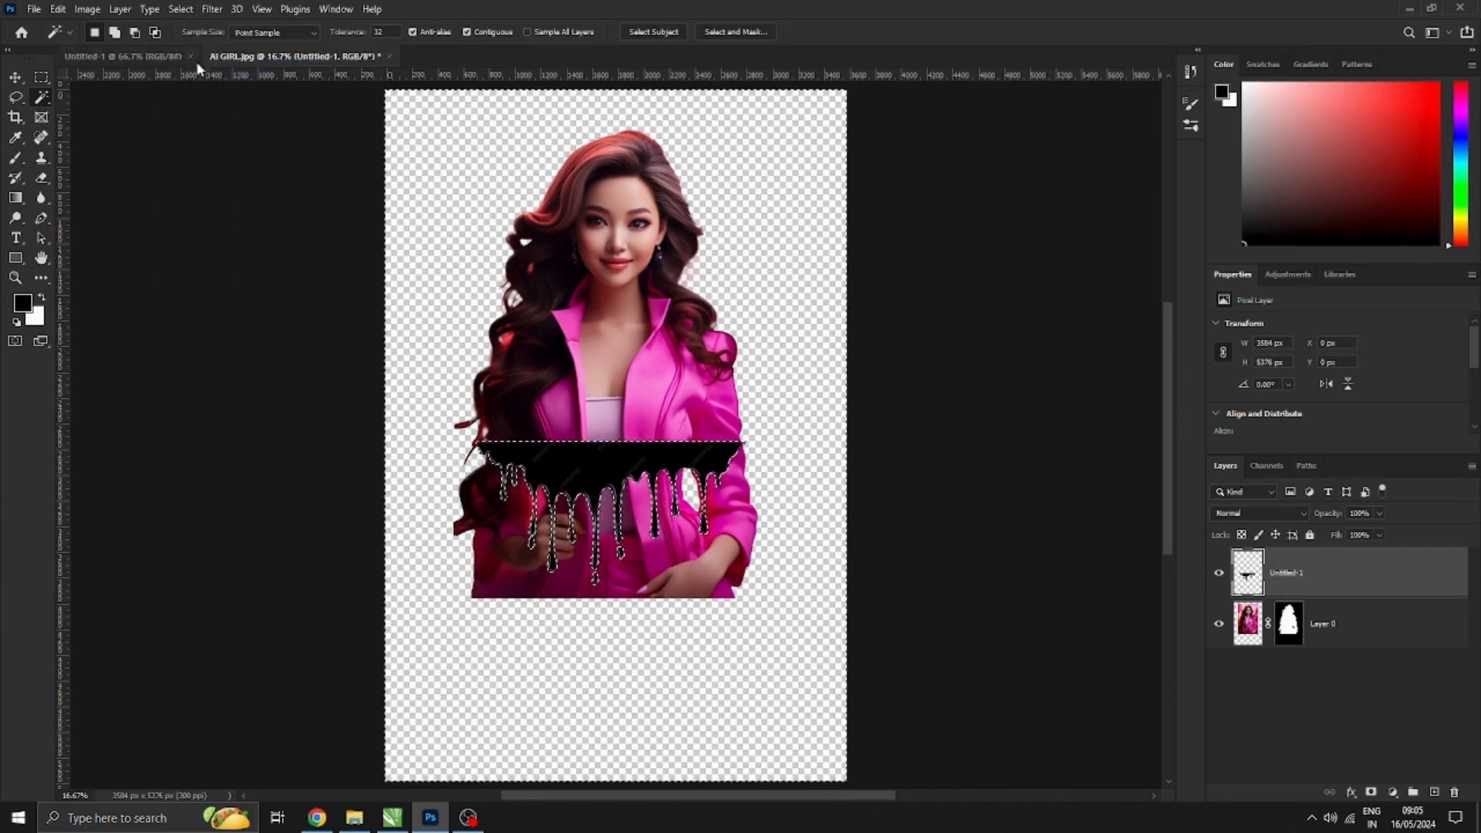
Step: Hide the drip layer and ready a round brush at 100% hardness for Layer 0's mask
click(1219, 573)
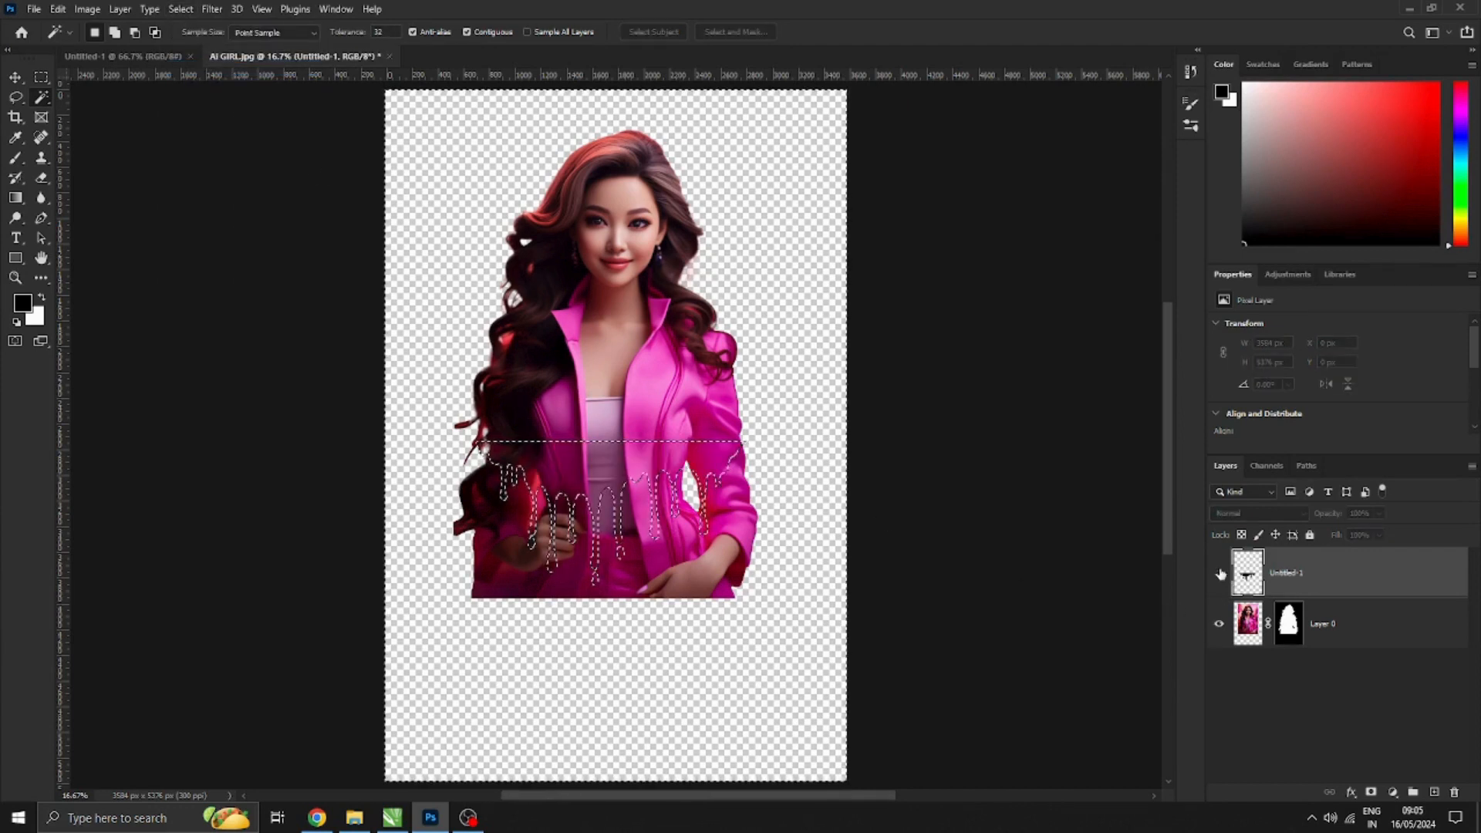
click(1303, 629)
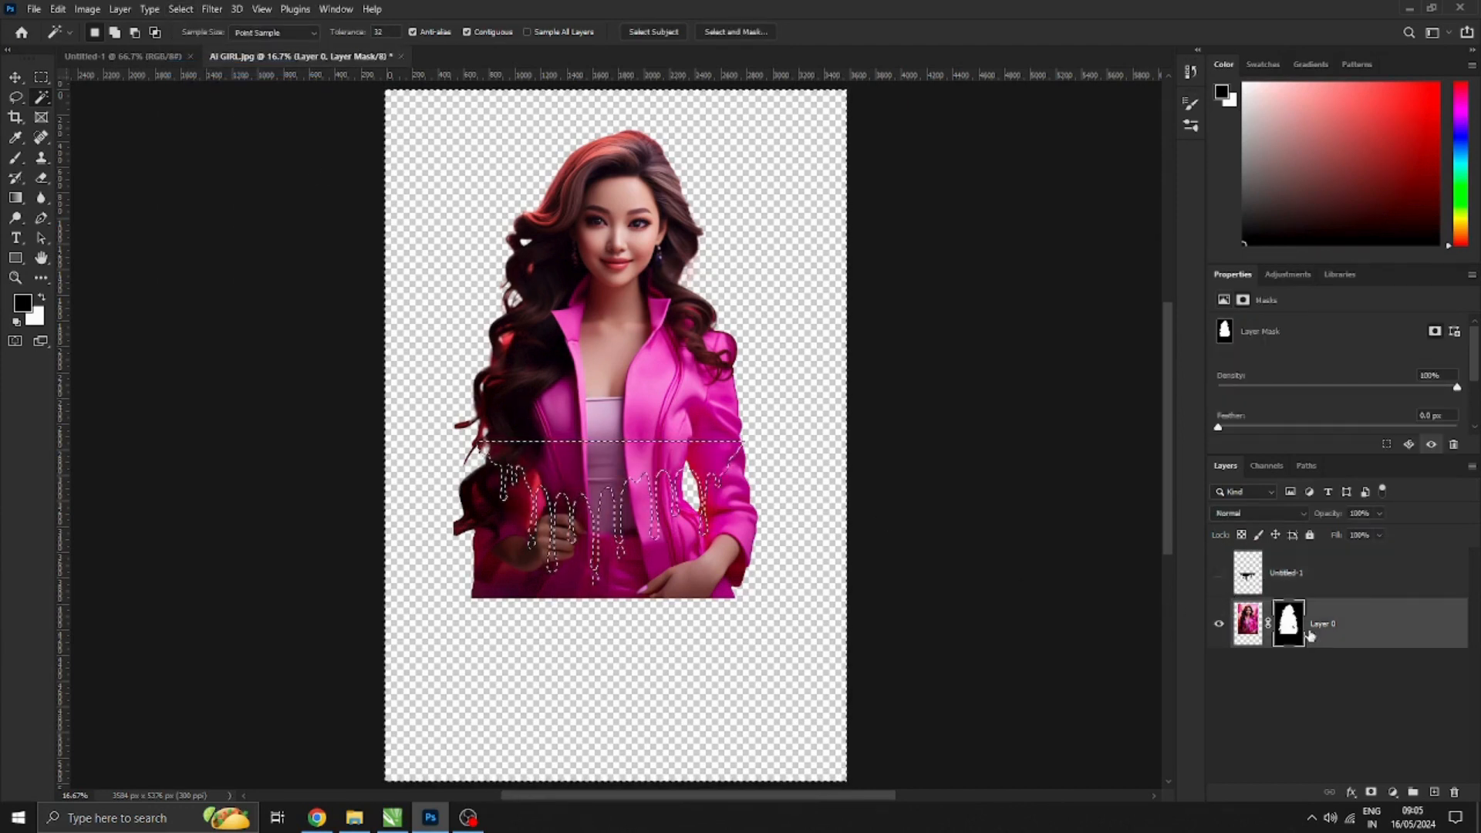
right_click(15, 159)
click(79, 158)
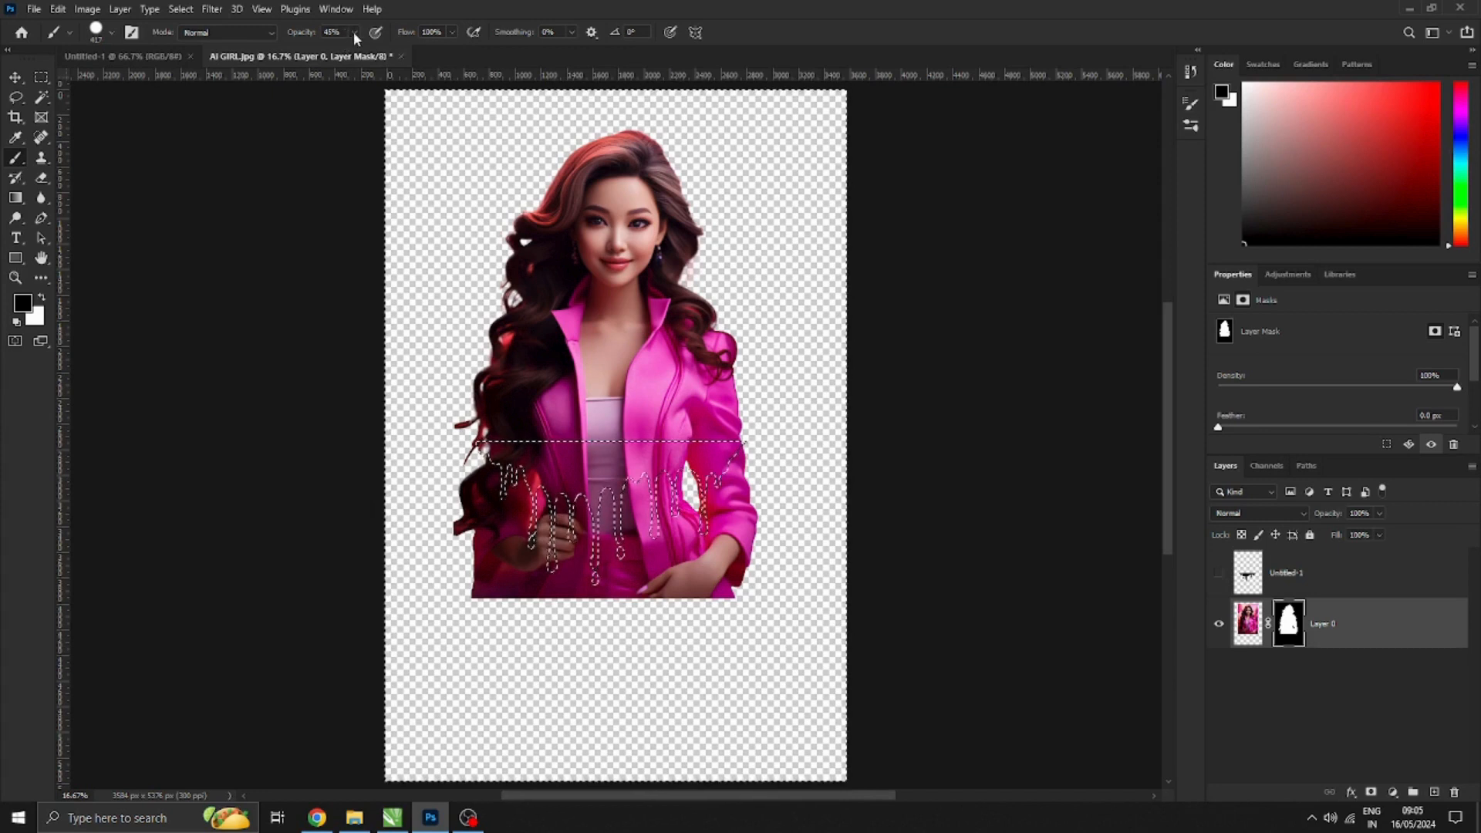
click(112, 32)
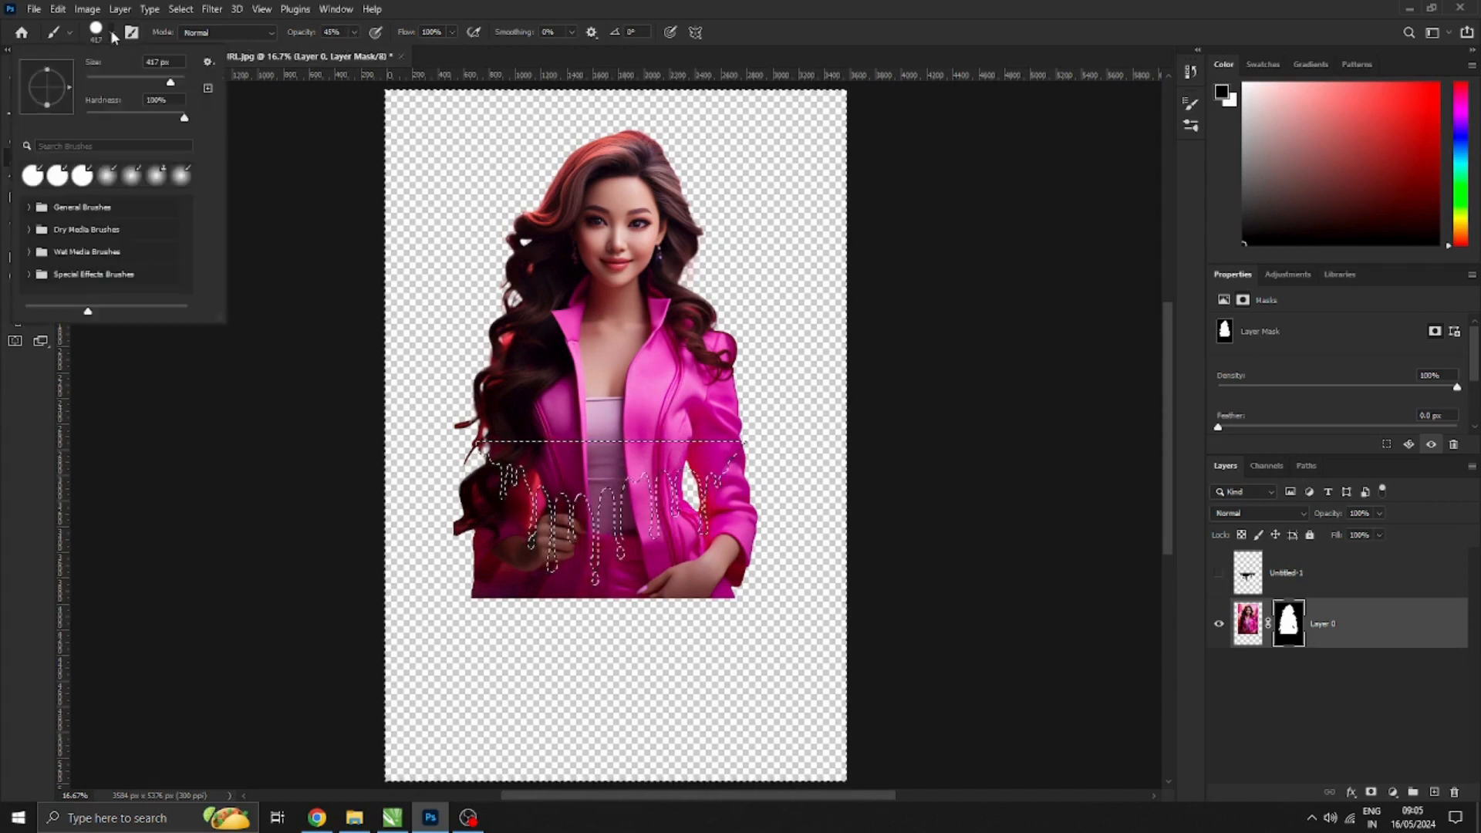
click(186, 118)
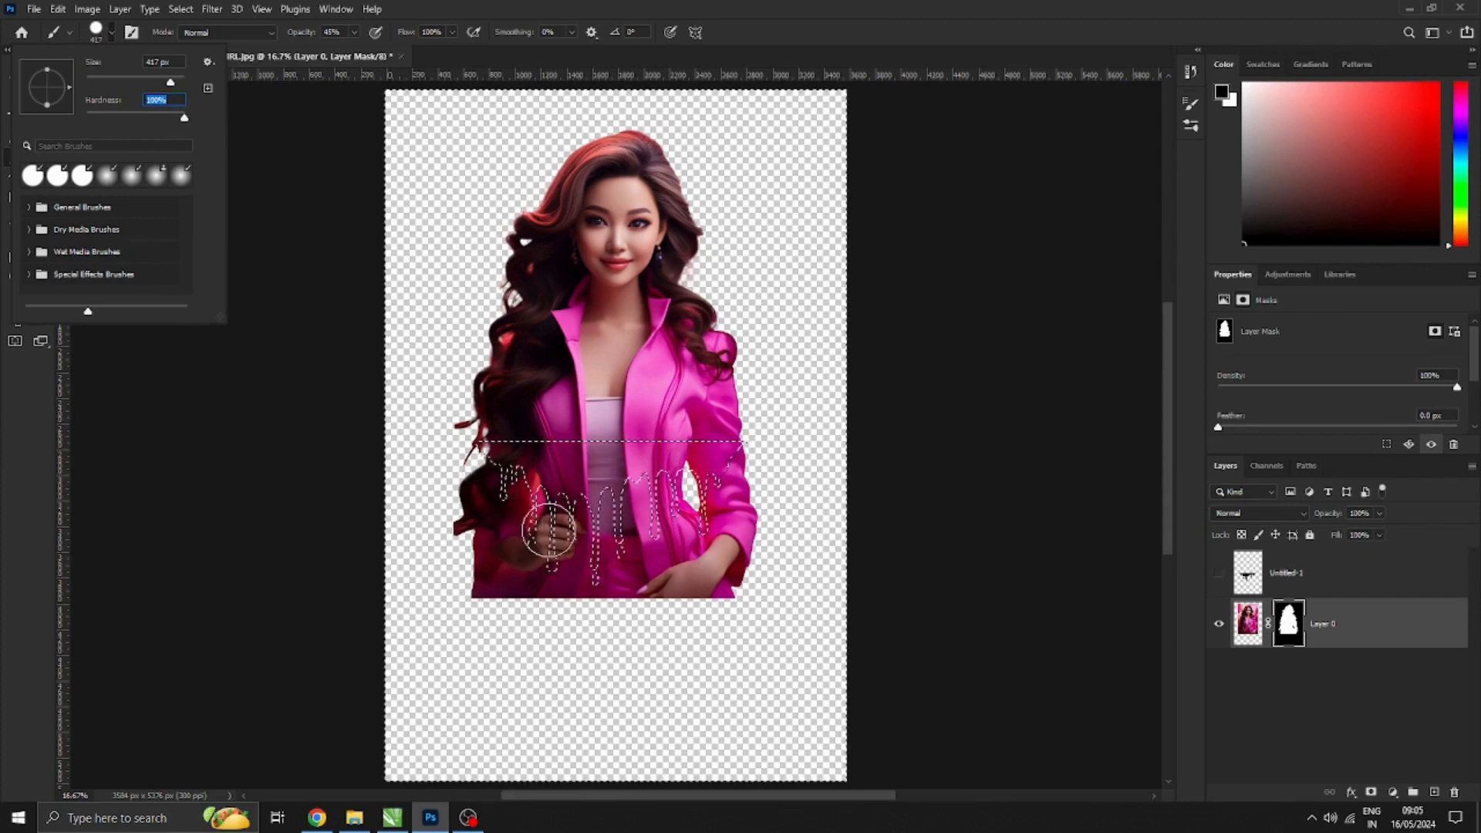
Step: Paint black on Layer 0's mask over the lower body around the drips until only the drip shapes remain, and clear the selection
drag(497, 527, 502, 536)
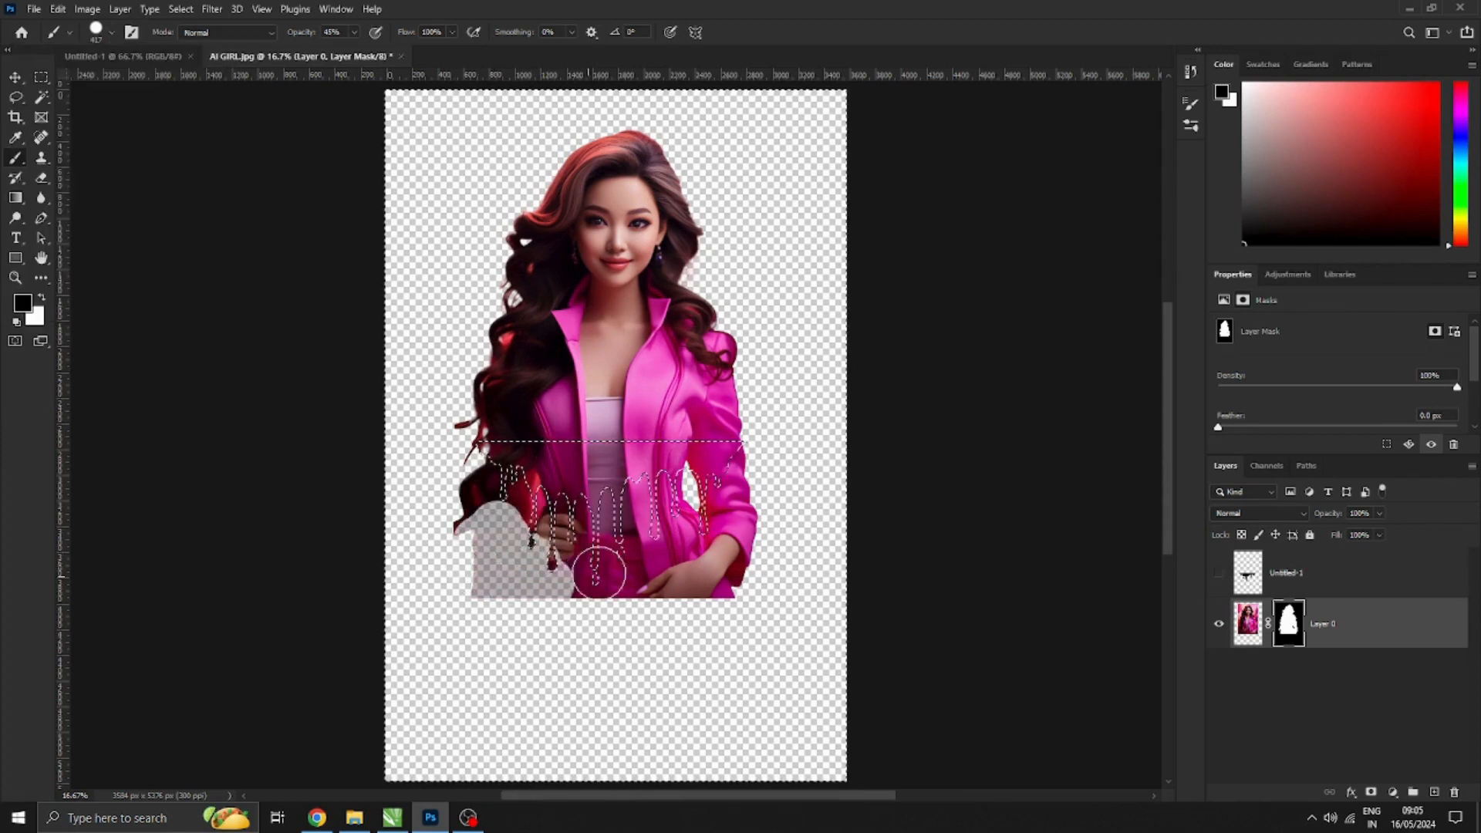
drag(721, 569, 730, 526)
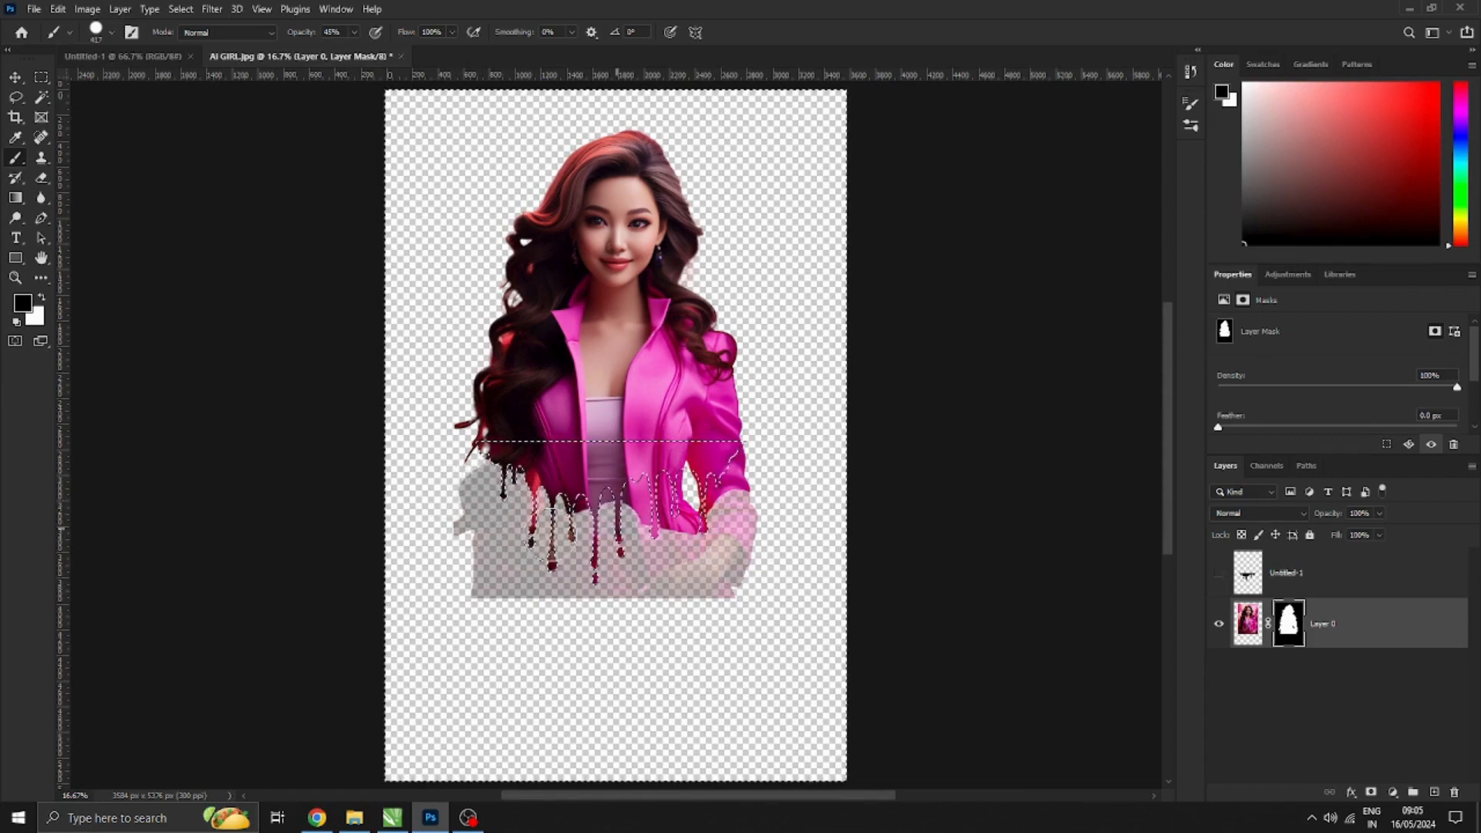
drag(708, 490, 747, 488)
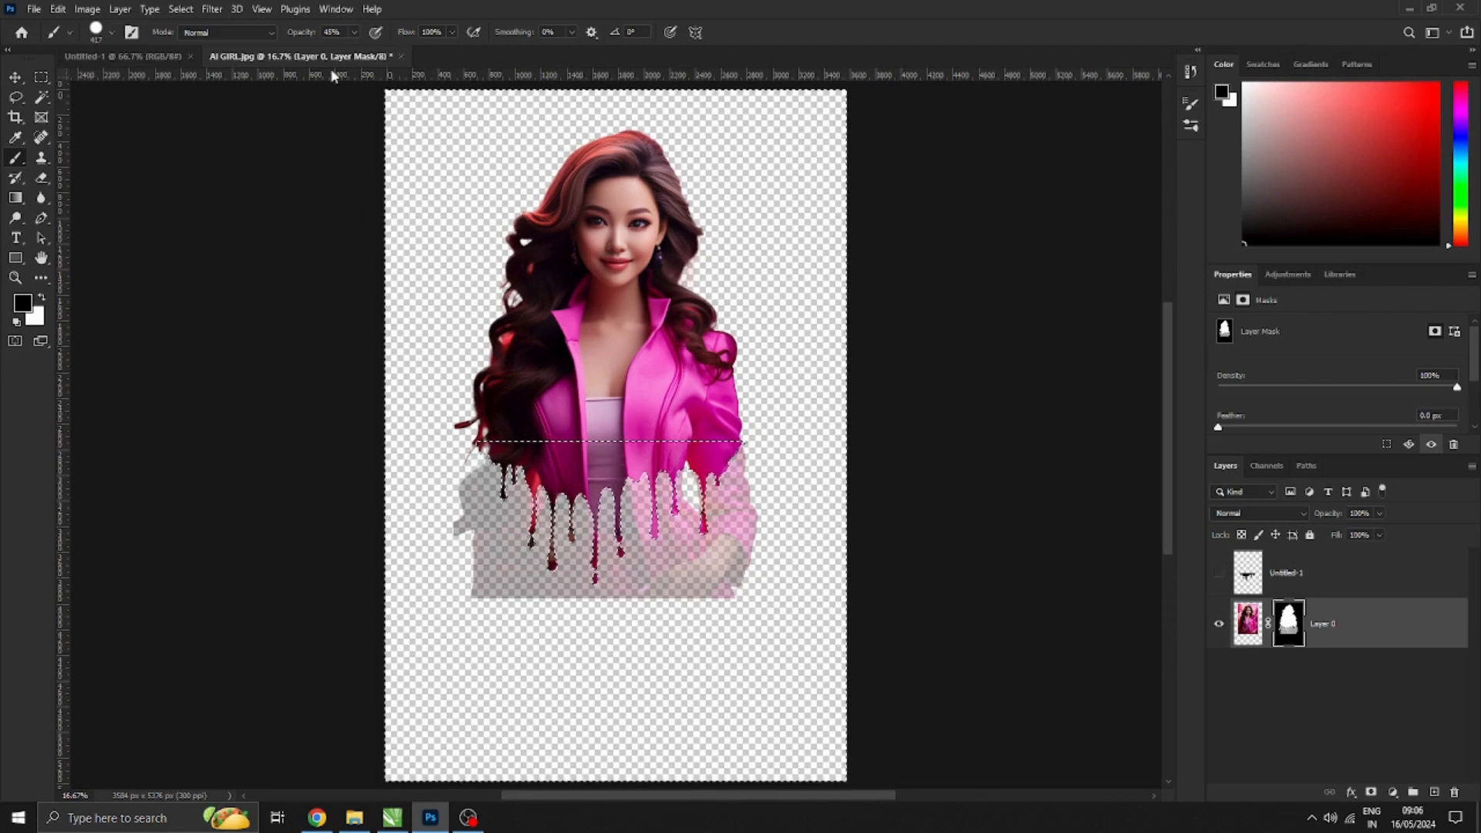
mouse_move(555, 574)
mouse_down()
mouse_move(747, 587)
mouse_move(715, 585)
mouse_move(697, 571)
mouse_move(710, 560)
mouse_move(571, 562)
mouse_move(475, 595)
mouse_move(459, 577)
mouse_move(708, 555)
mouse_up()
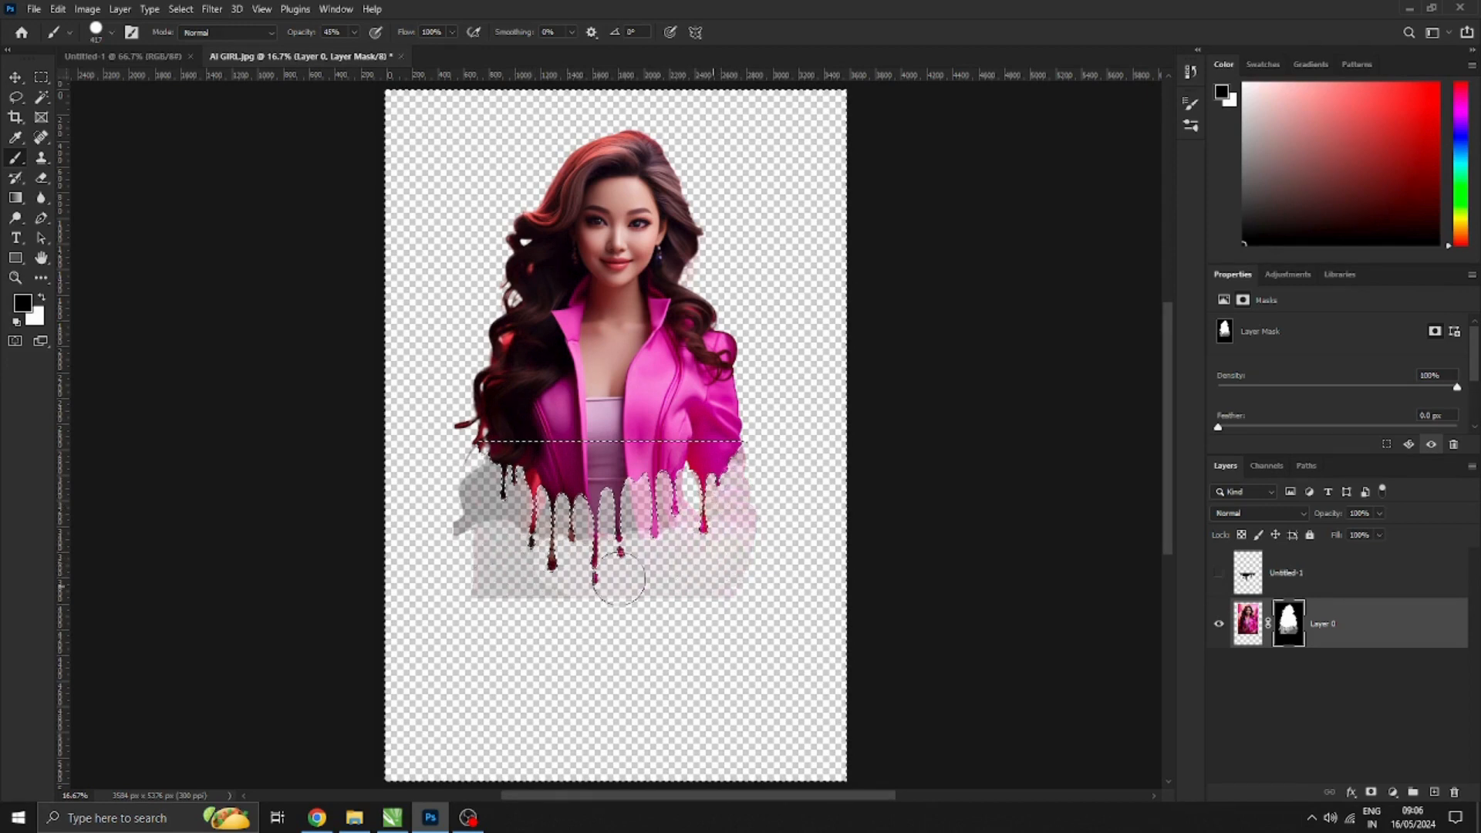
mouse_move(618, 577)
mouse_down()
mouse_move(463, 543)
mouse_move(463, 494)
mouse_move(478, 495)
mouse_up()
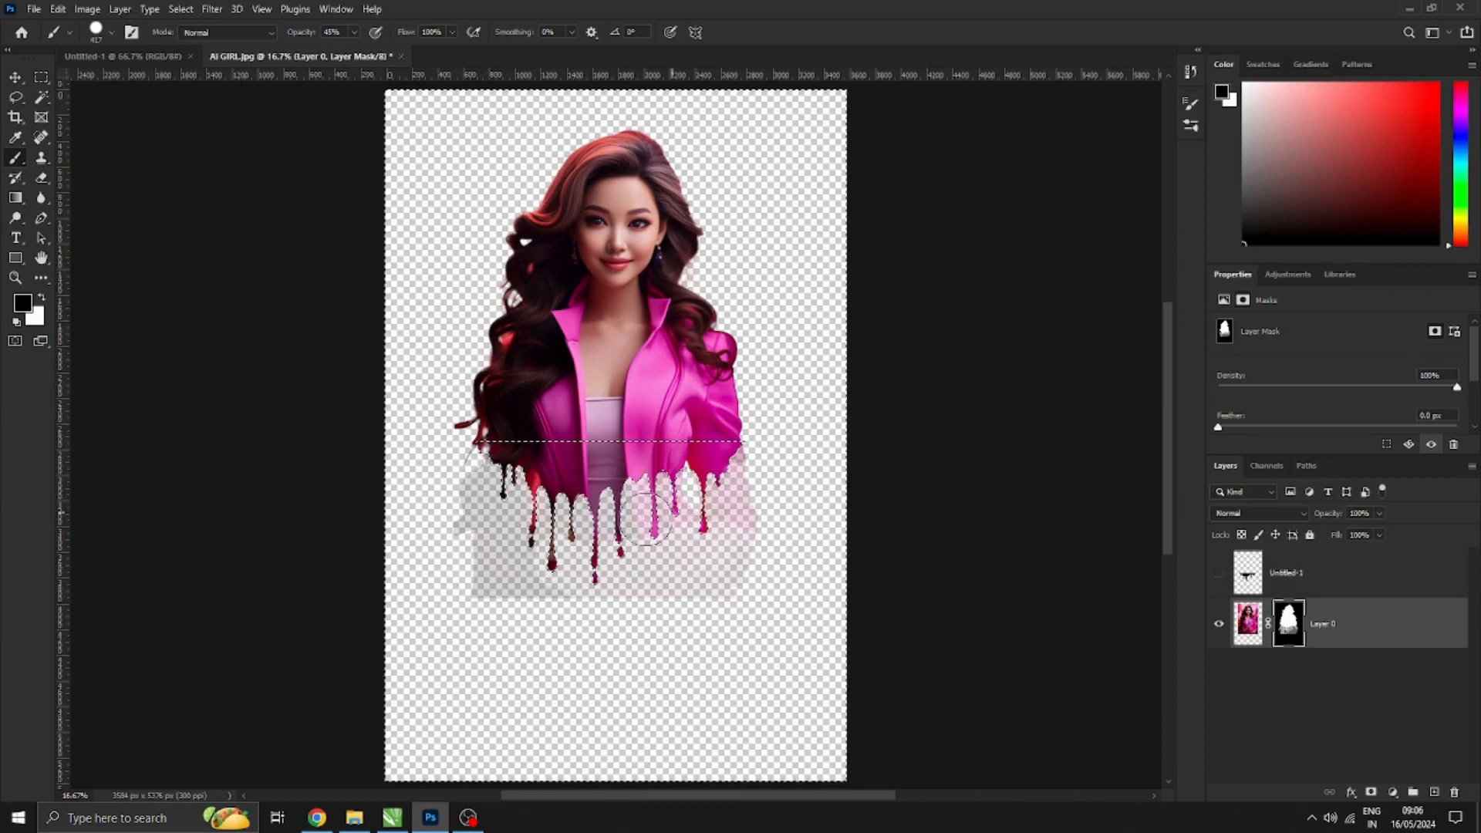
mouse_move(647, 519)
mouse_down()
mouse_move(722, 565)
mouse_move(743, 526)
mouse_up()
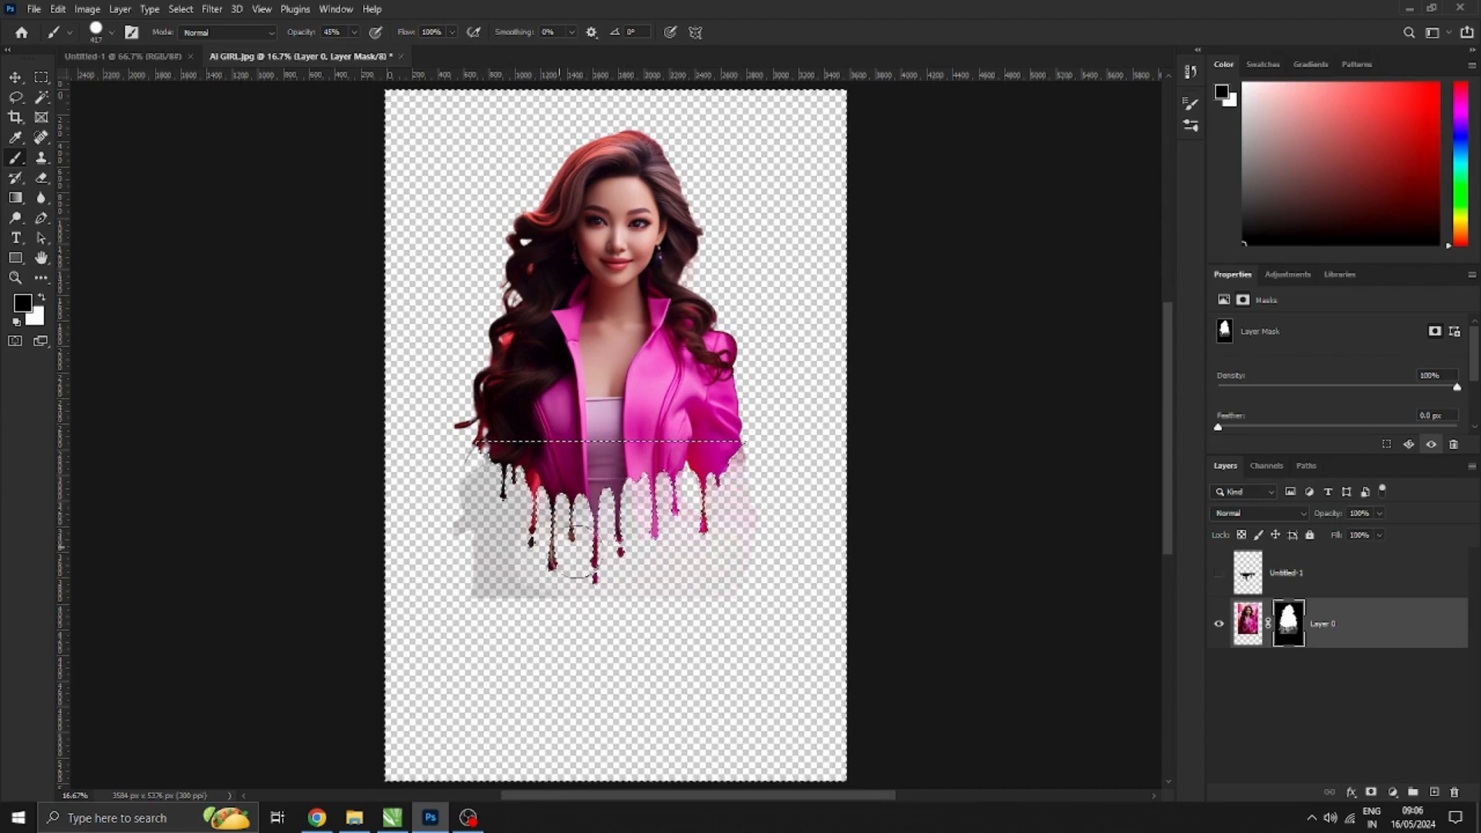
mouse_move(527, 556)
mouse_down()
mouse_move(463, 525)
mouse_move(492, 512)
mouse_move(458, 493)
mouse_move(482, 497)
mouse_move(503, 569)
mouse_move(463, 567)
mouse_up()
mouse_move(706, 531)
mouse_down()
mouse_move(741, 474)
mouse_move(725, 560)
mouse_move(624, 526)
mouse_move(643, 509)
mouse_move(617, 502)
mouse_move(623, 515)
mouse_move(558, 540)
mouse_move(604, 561)
mouse_move(576, 579)
mouse_move(676, 573)
mouse_move(515, 528)
mouse_move(471, 468)
mouse_move(511, 495)
mouse_move(477, 566)
mouse_move(665, 566)
mouse_move(723, 472)
mouse_move(717, 510)
mouse_move(613, 543)
mouse_move(699, 523)
mouse_move(517, 553)
mouse_move(698, 511)
mouse_move(557, 567)
mouse_move(632, 559)
mouse_move(732, 500)
mouse_move(745, 466)
mouse_move(627, 522)
mouse_move(514, 501)
mouse_move(490, 472)
mouse_move(503, 505)
mouse_move(571, 536)
mouse_move(749, 536)
mouse_up()
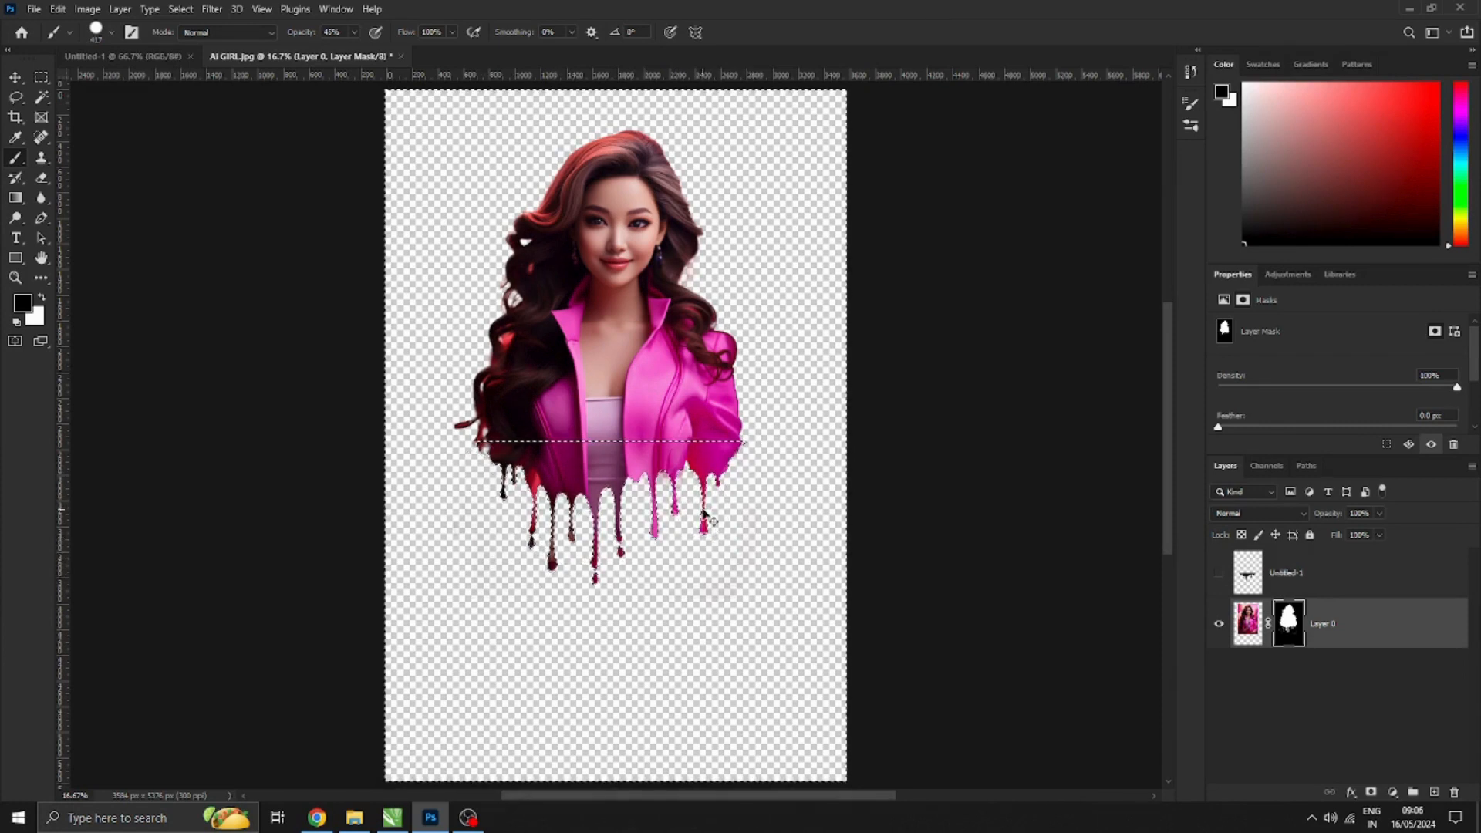
key(ctrl+d)
key(v)
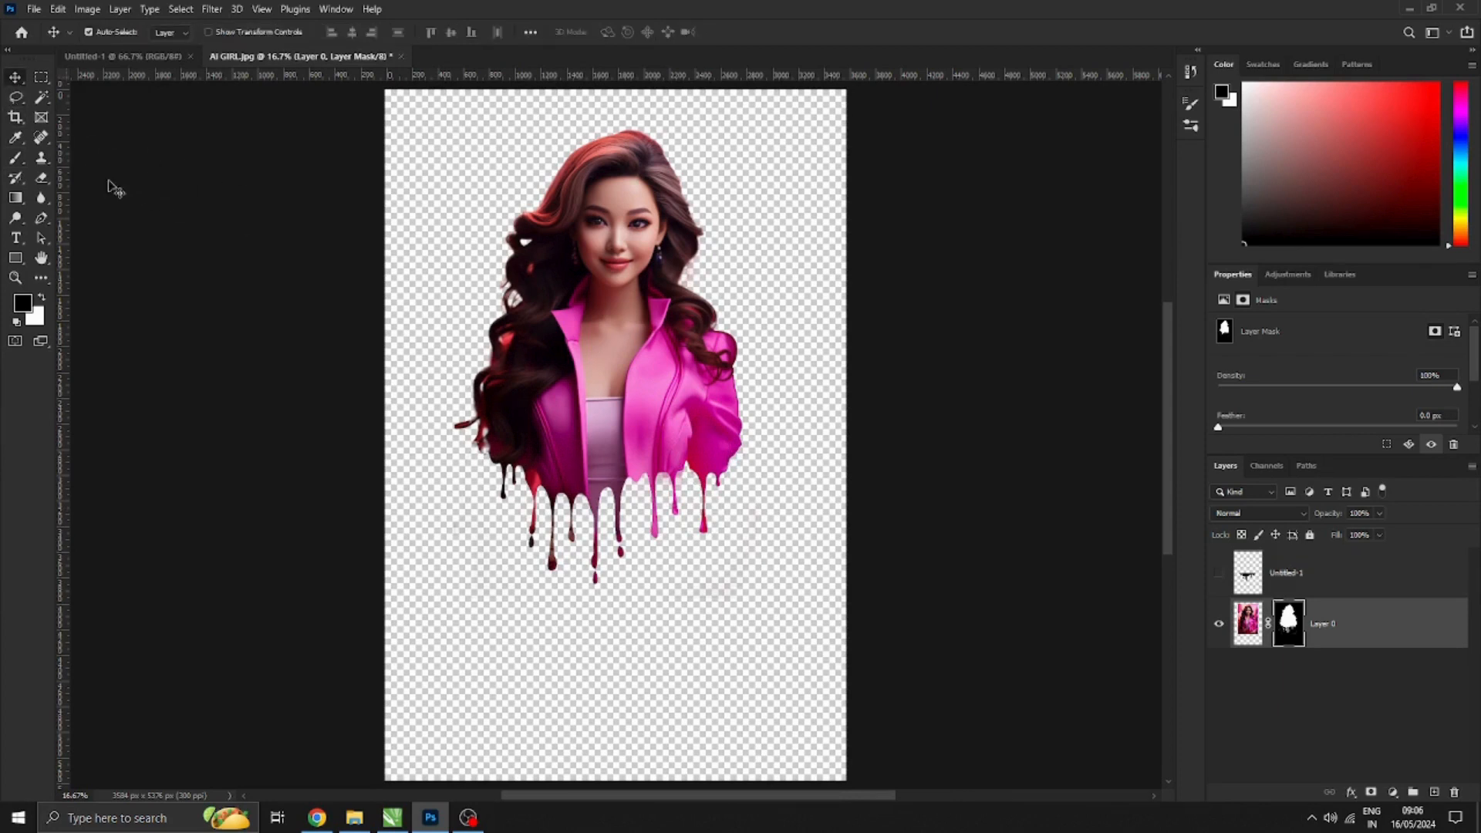
Step: Add a Gradient Fill layer above Layer 0 using the Black, White preset with Linear style
click(1433, 792)
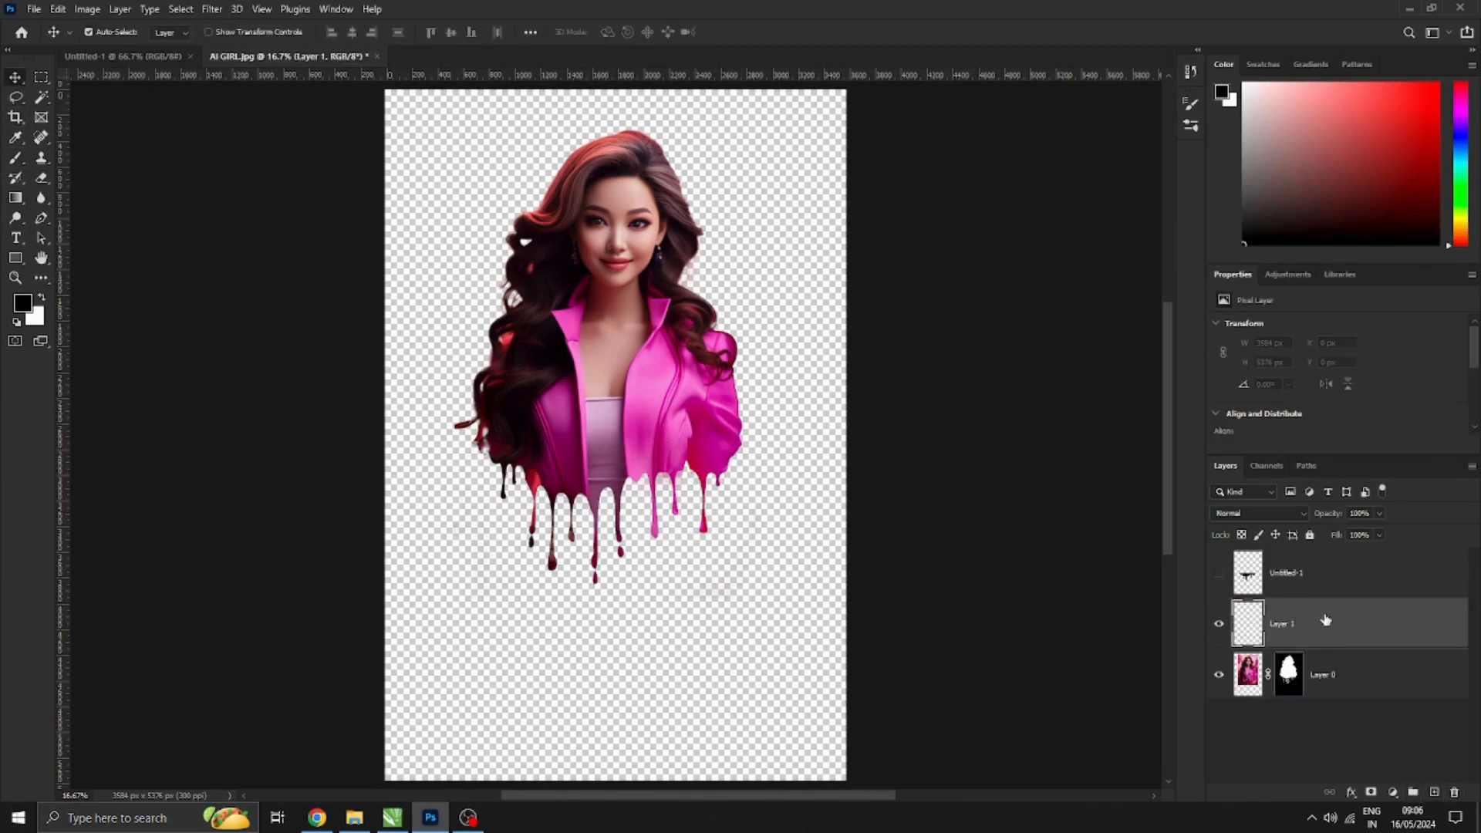
click(1392, 792)
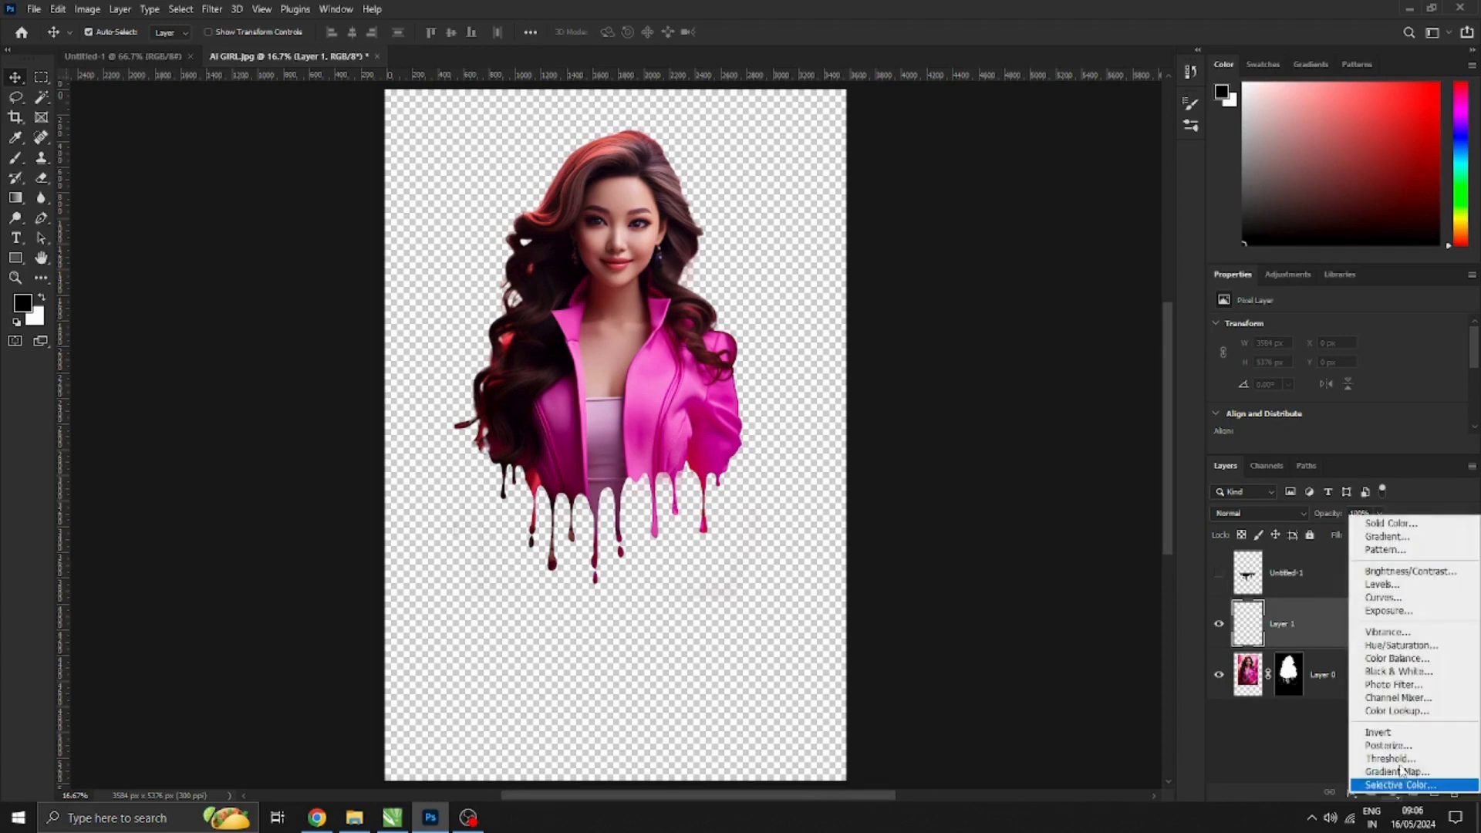
click(1396, 539)
click(966, 277)
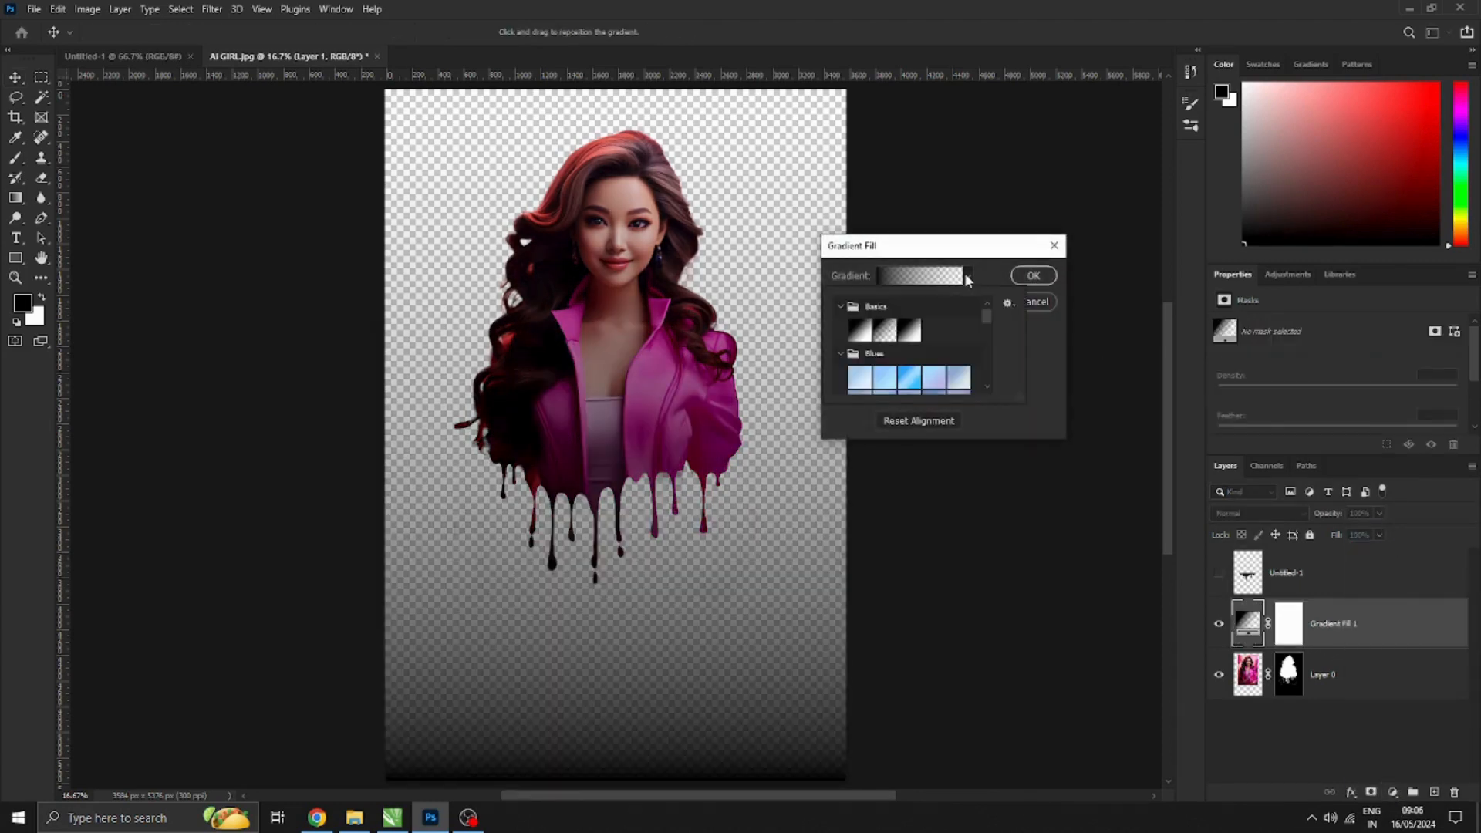
click(909, 330)
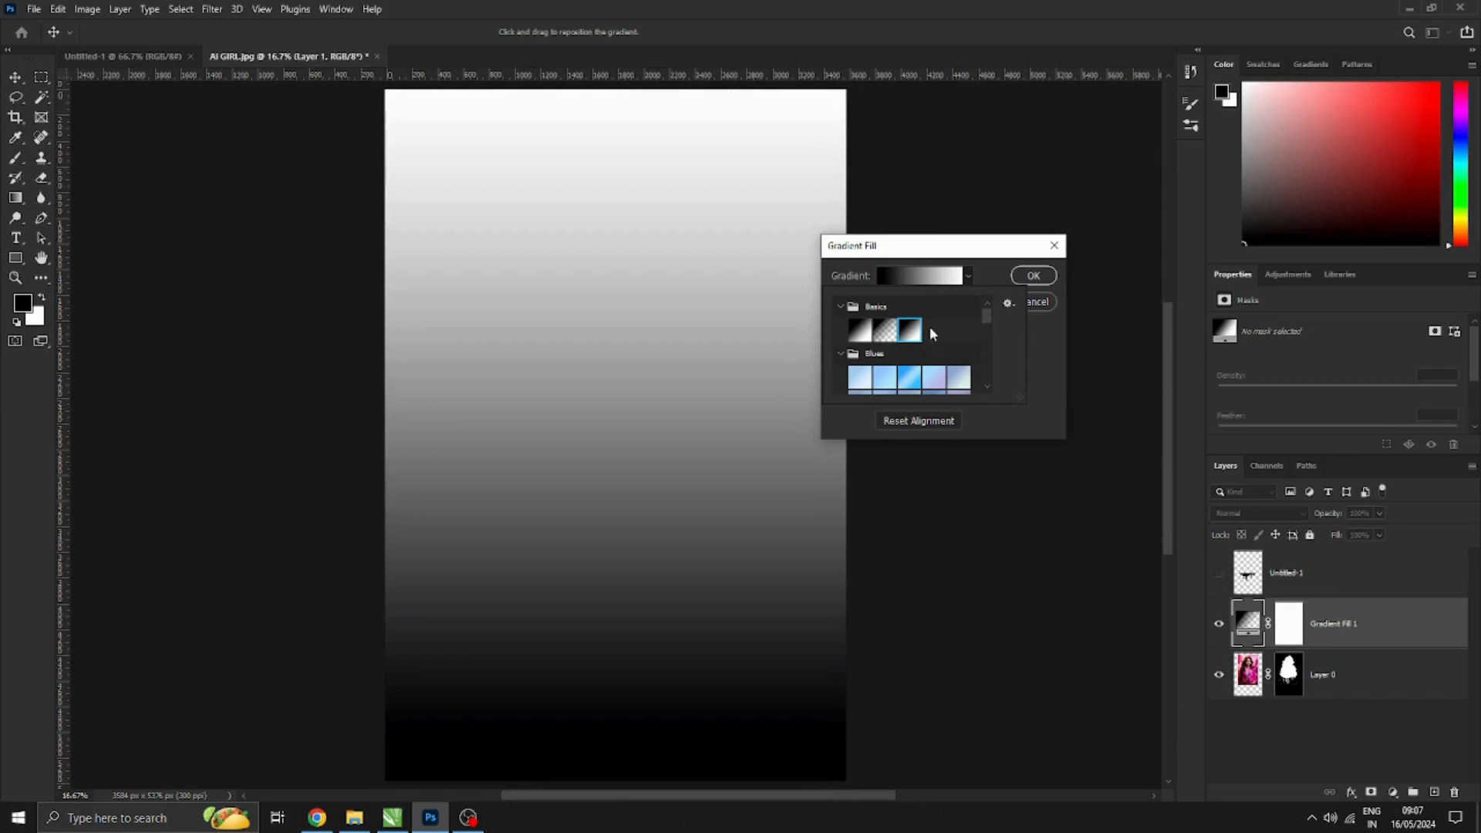
double_click(909, 330)
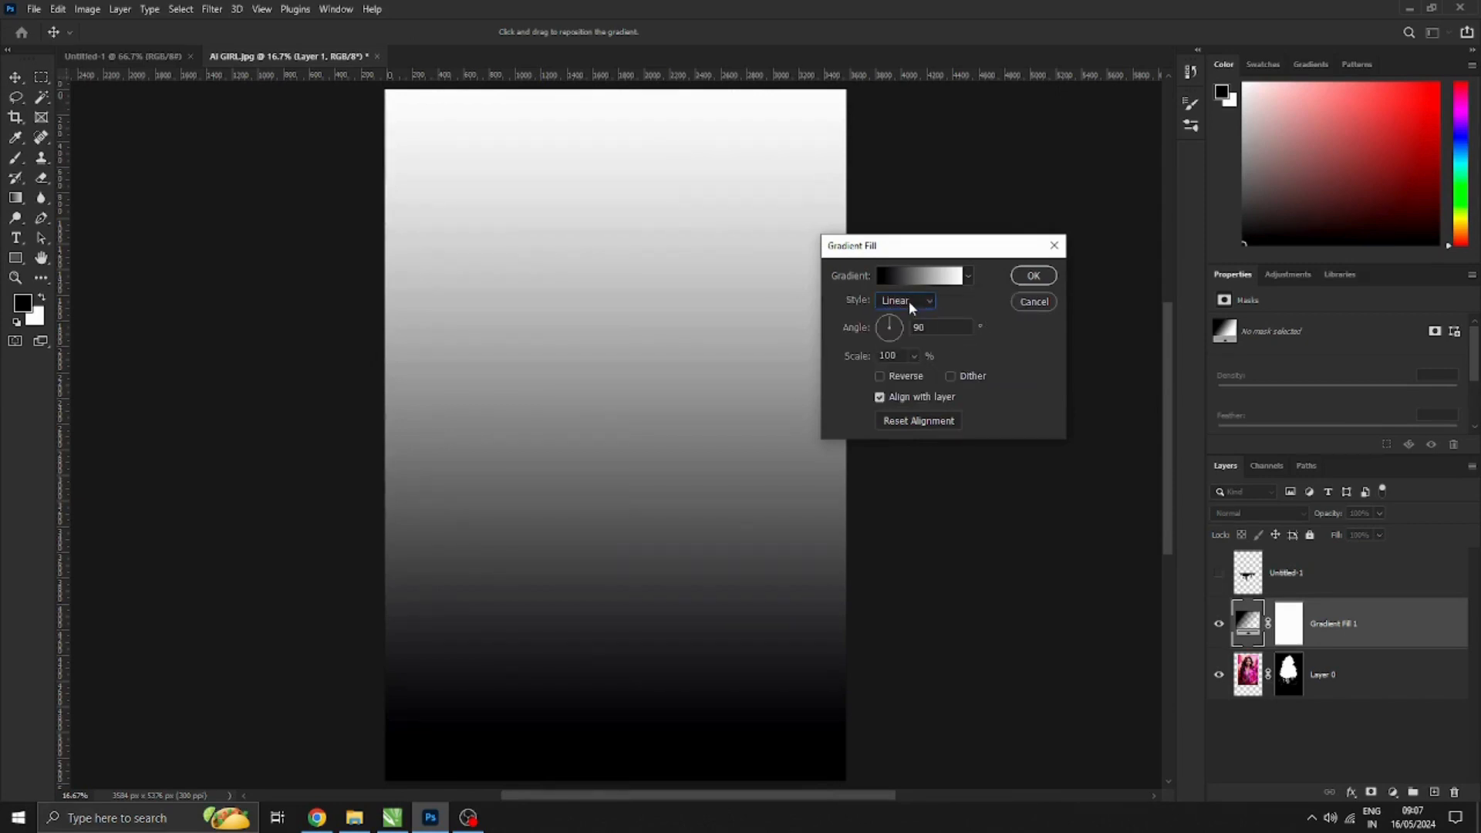
click(908, 301)
click(906, 314)
Step: Change the gradient's black color stop at 0% to a vivid magenta with hue 311
click(946, 278)
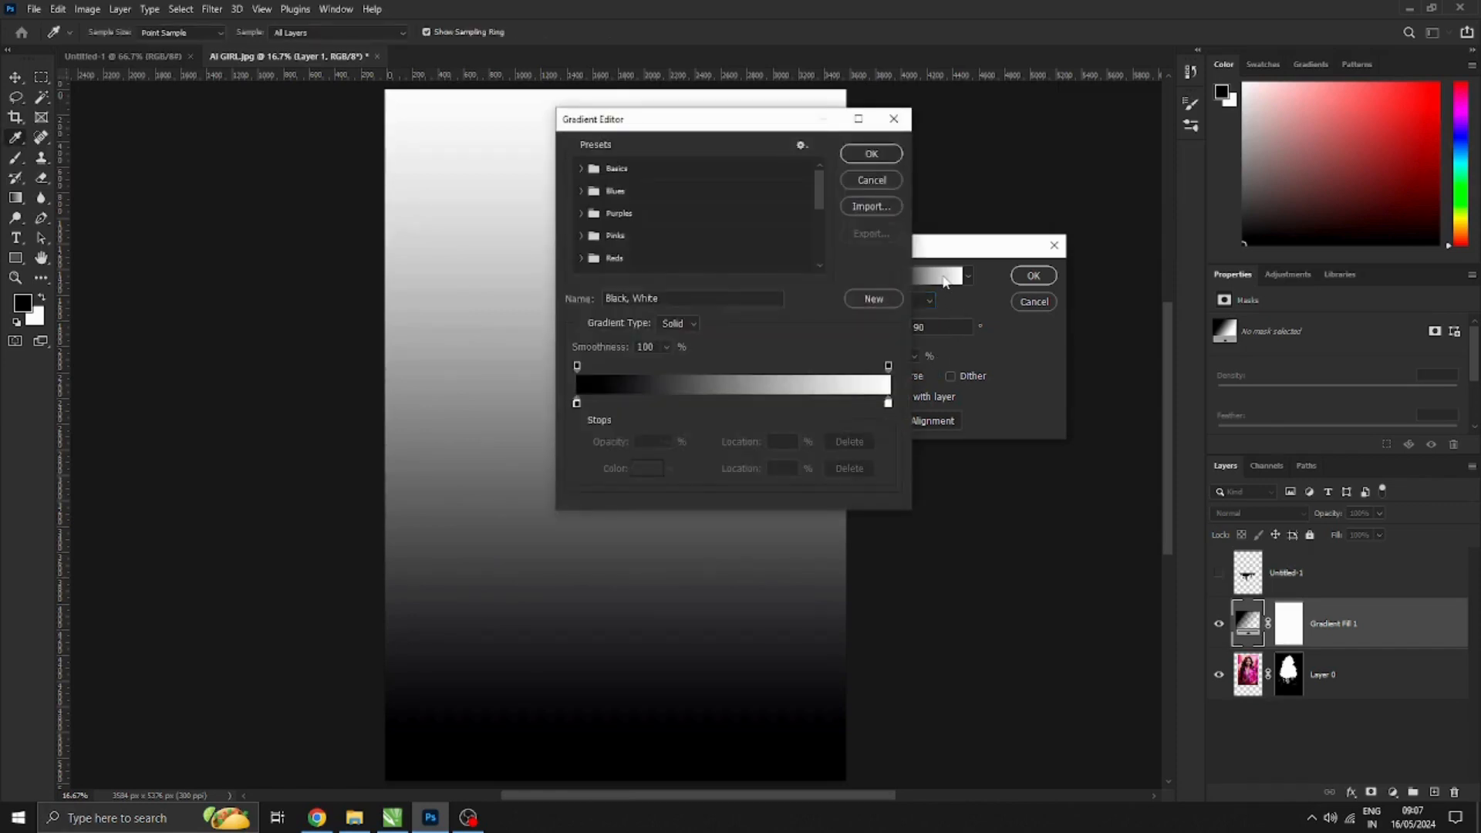
click(577, 402)
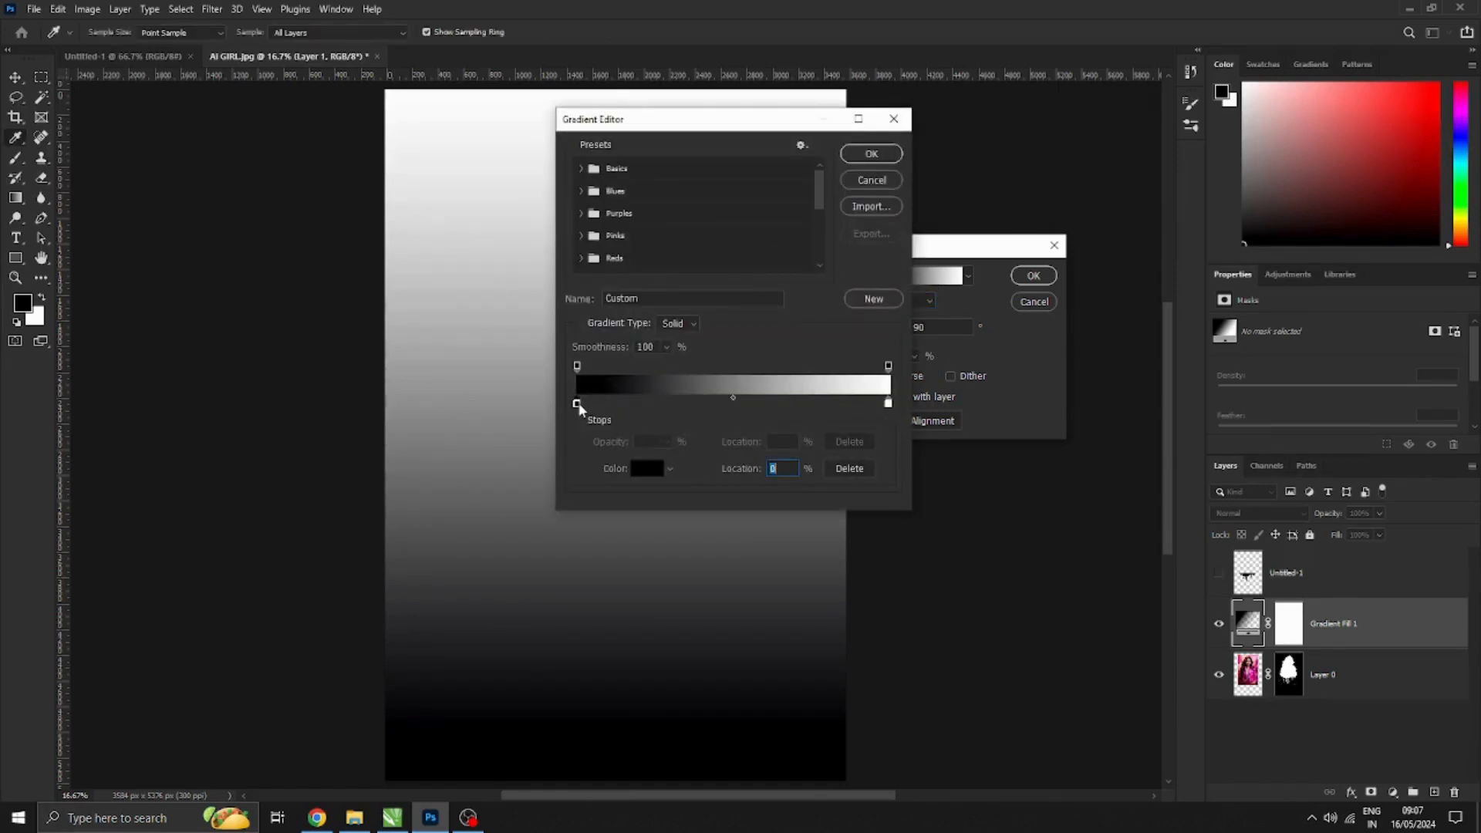
click(640, 471)
drag(752, 228, 750, 213)
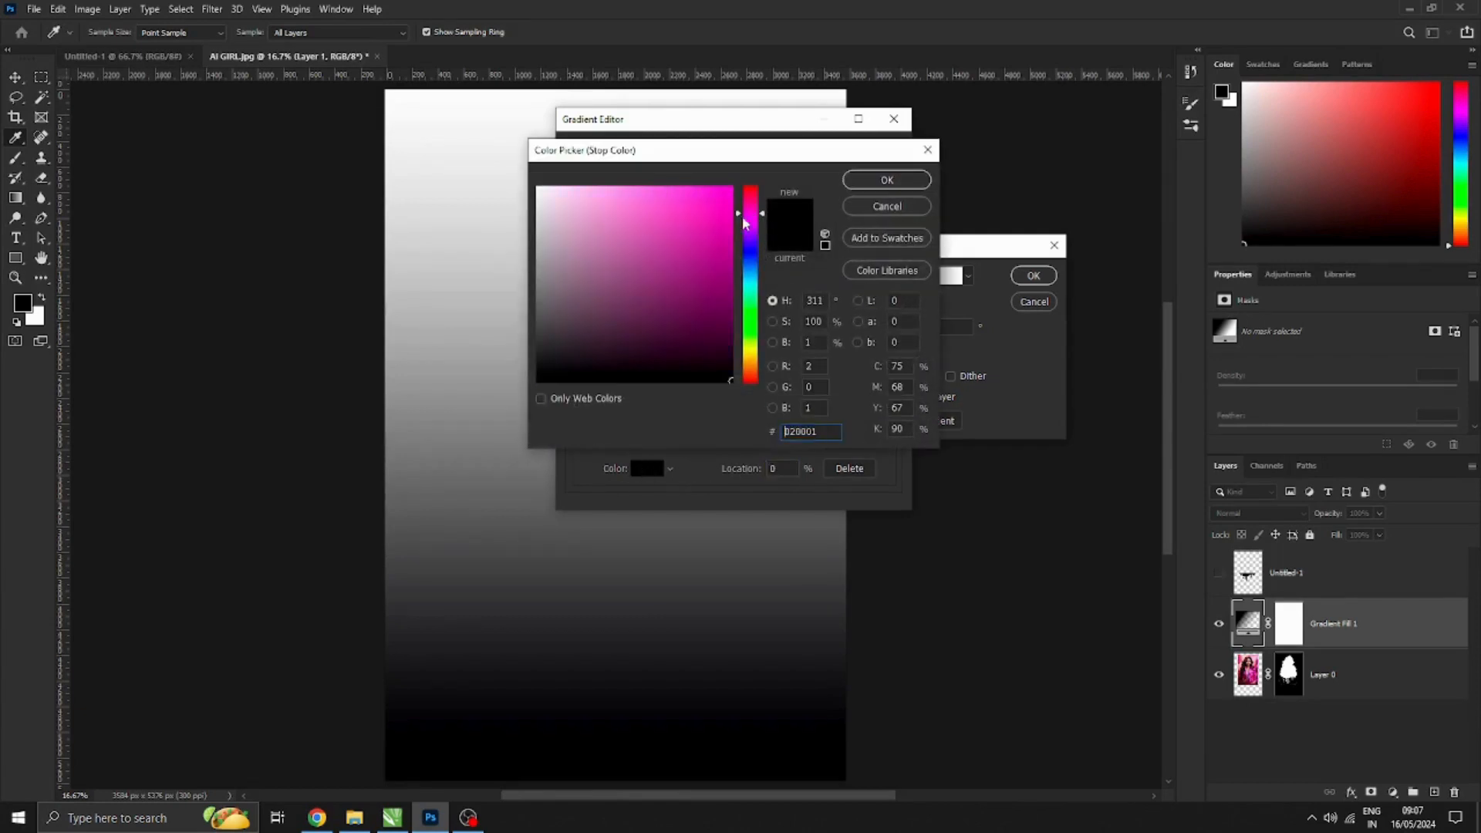
click(722, 198)
click(867, 179)
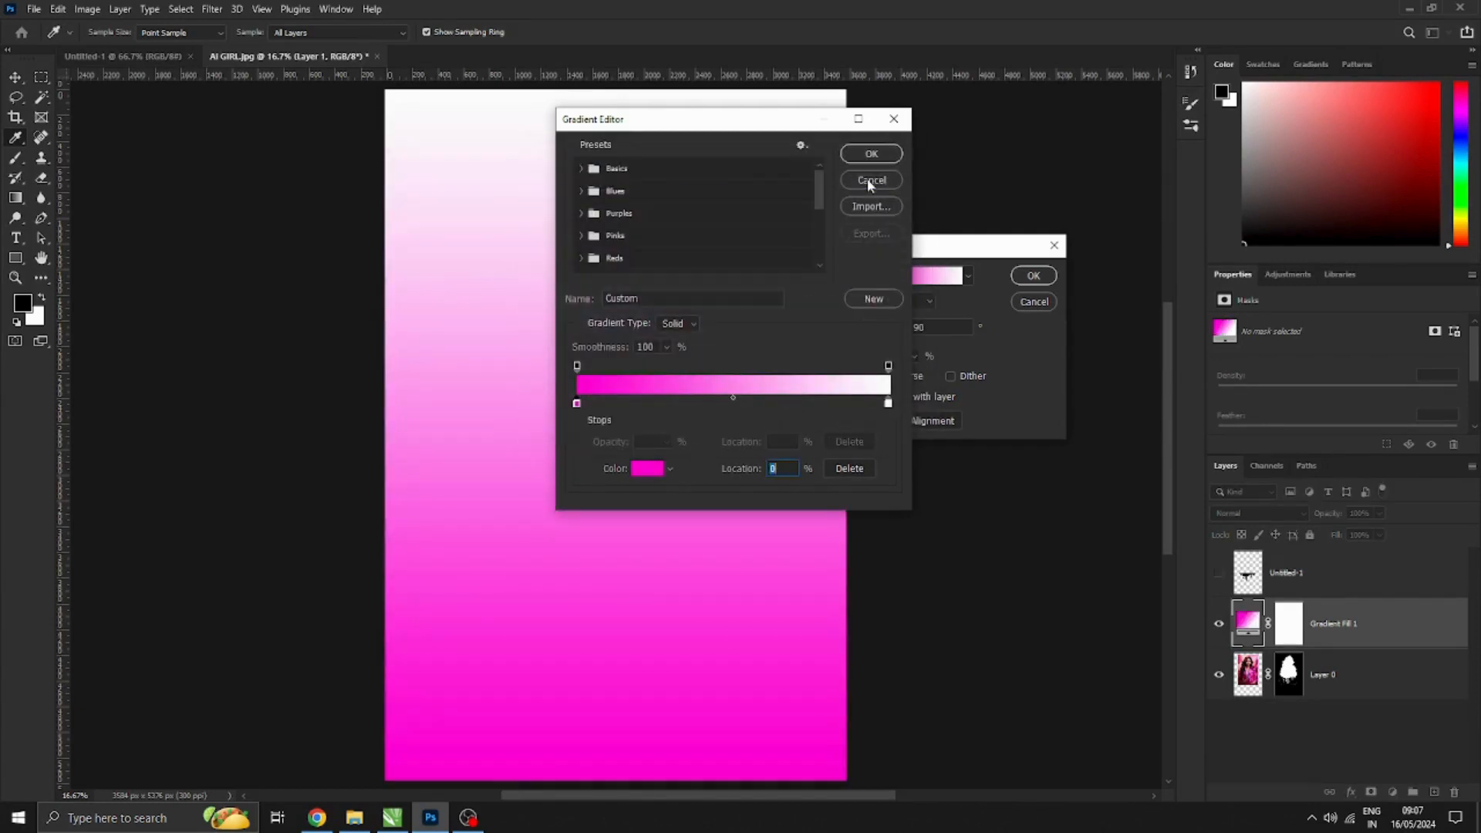
click(871, 154)
Step: Set the gradient fill's style to Radial and its scale to 144%
click(904, 300)
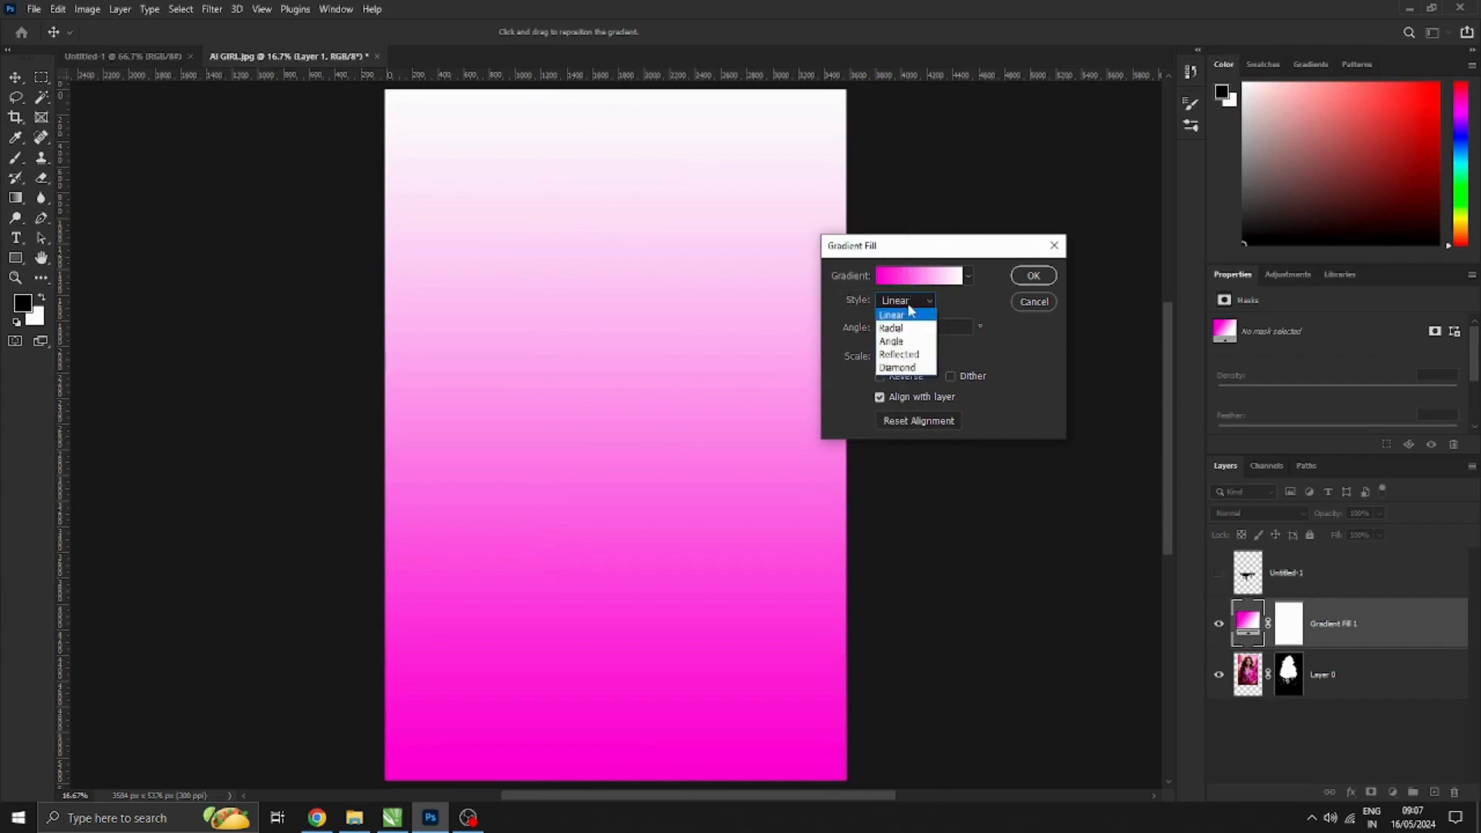
click(904, 323)
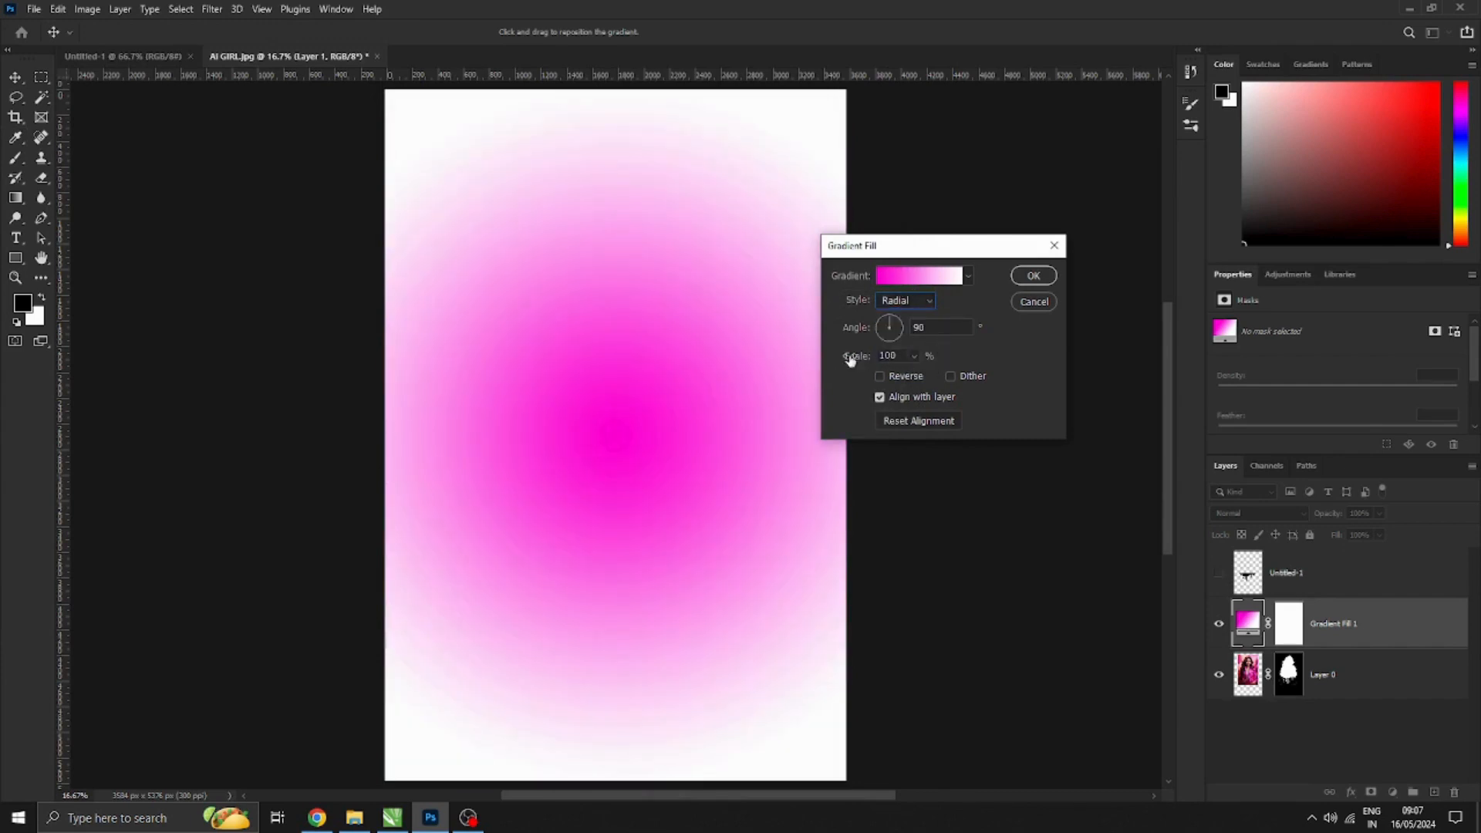
drag(849, 360, 889, 360)
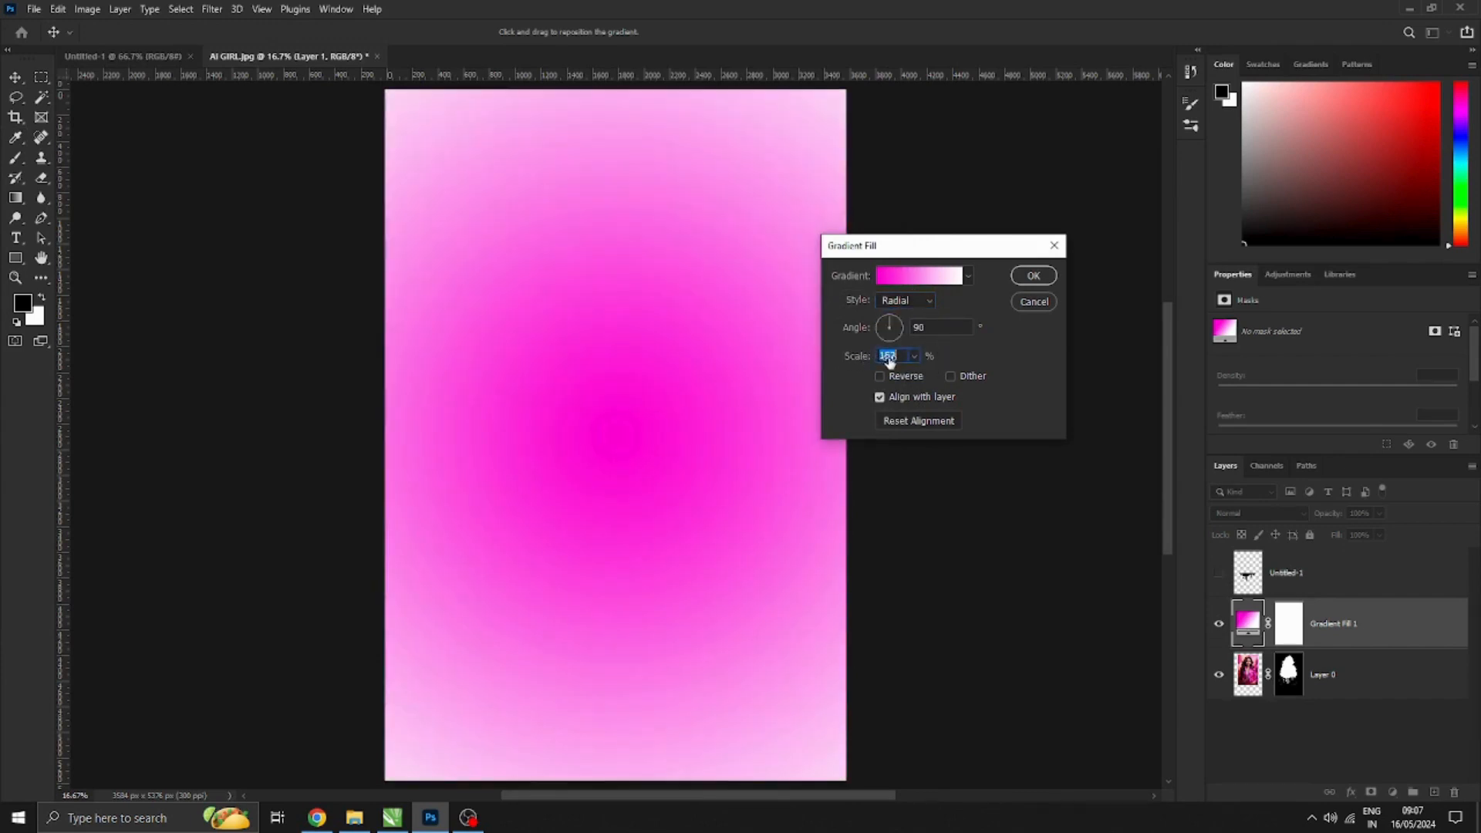
click(904, 300)
click(898, 330)
click(905, 304)
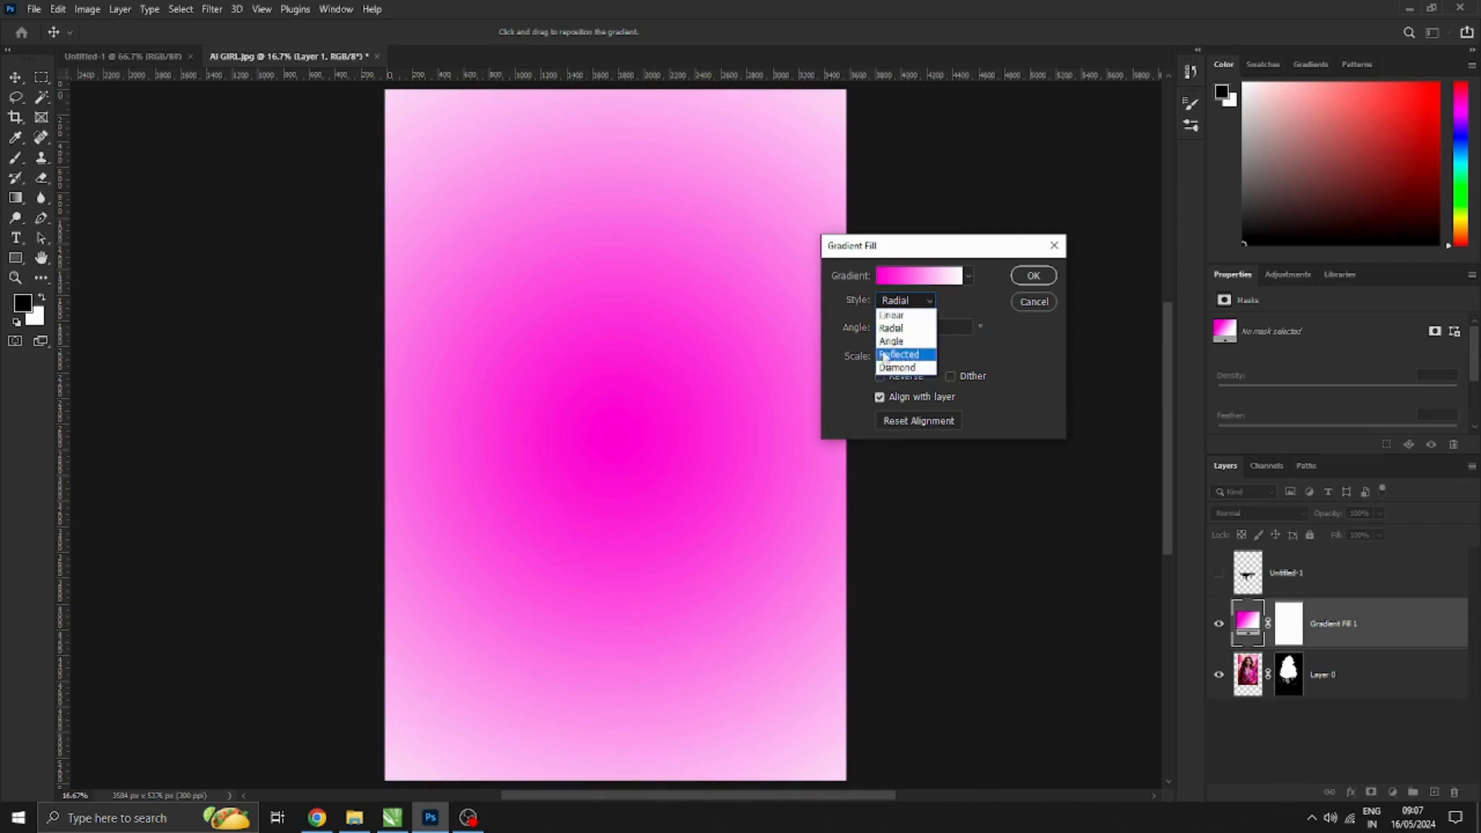
click(895, 327)
mouse_move(862, 358)
mouse_down()
mouse_move(919, 358)
mouse_move(858, 360)
mouse_up()
Step: Change the gradient's white color stop at 100% to a vivid magenta
click(940, 283)
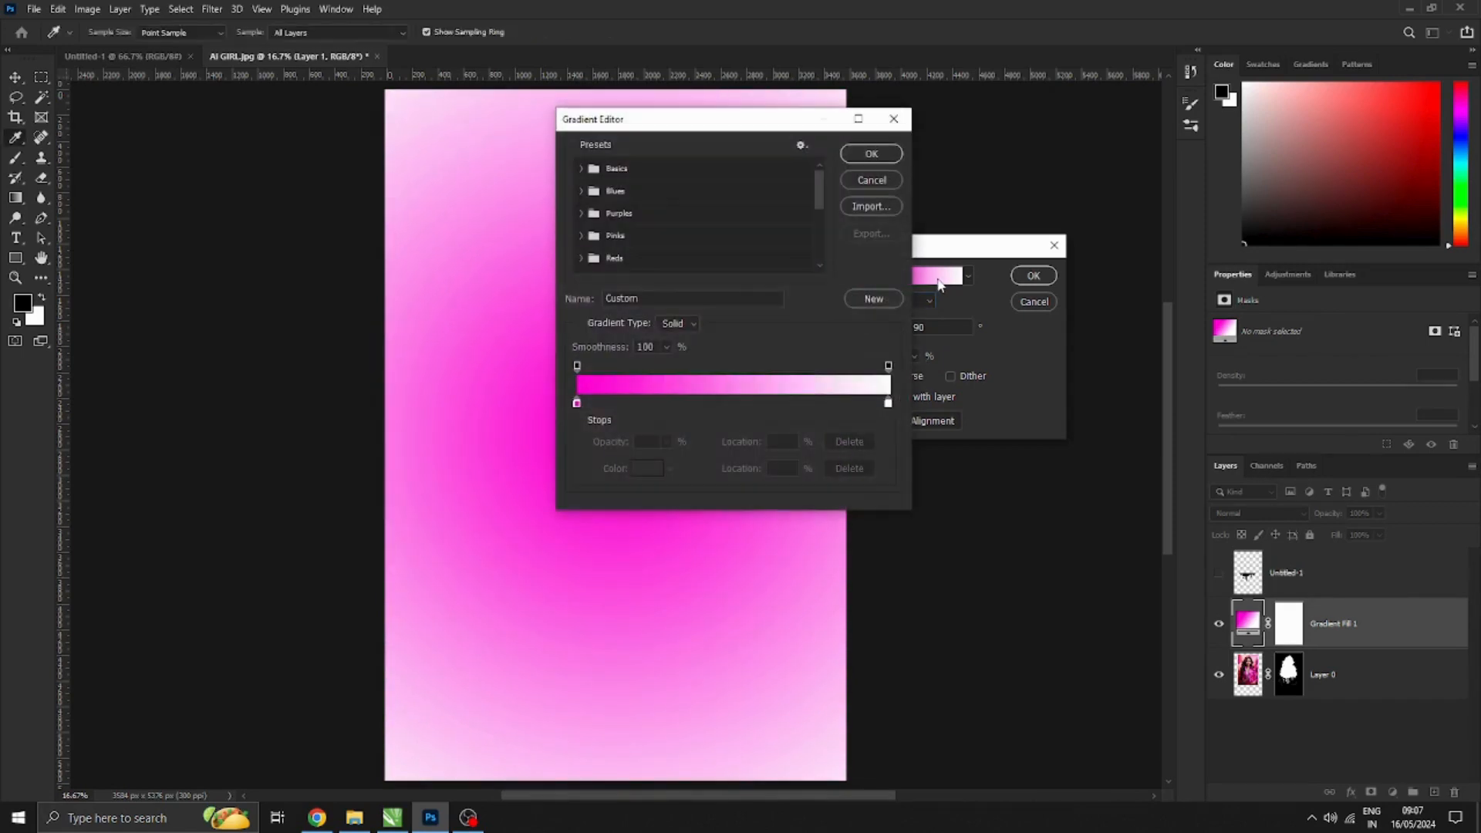
click(887, 403)
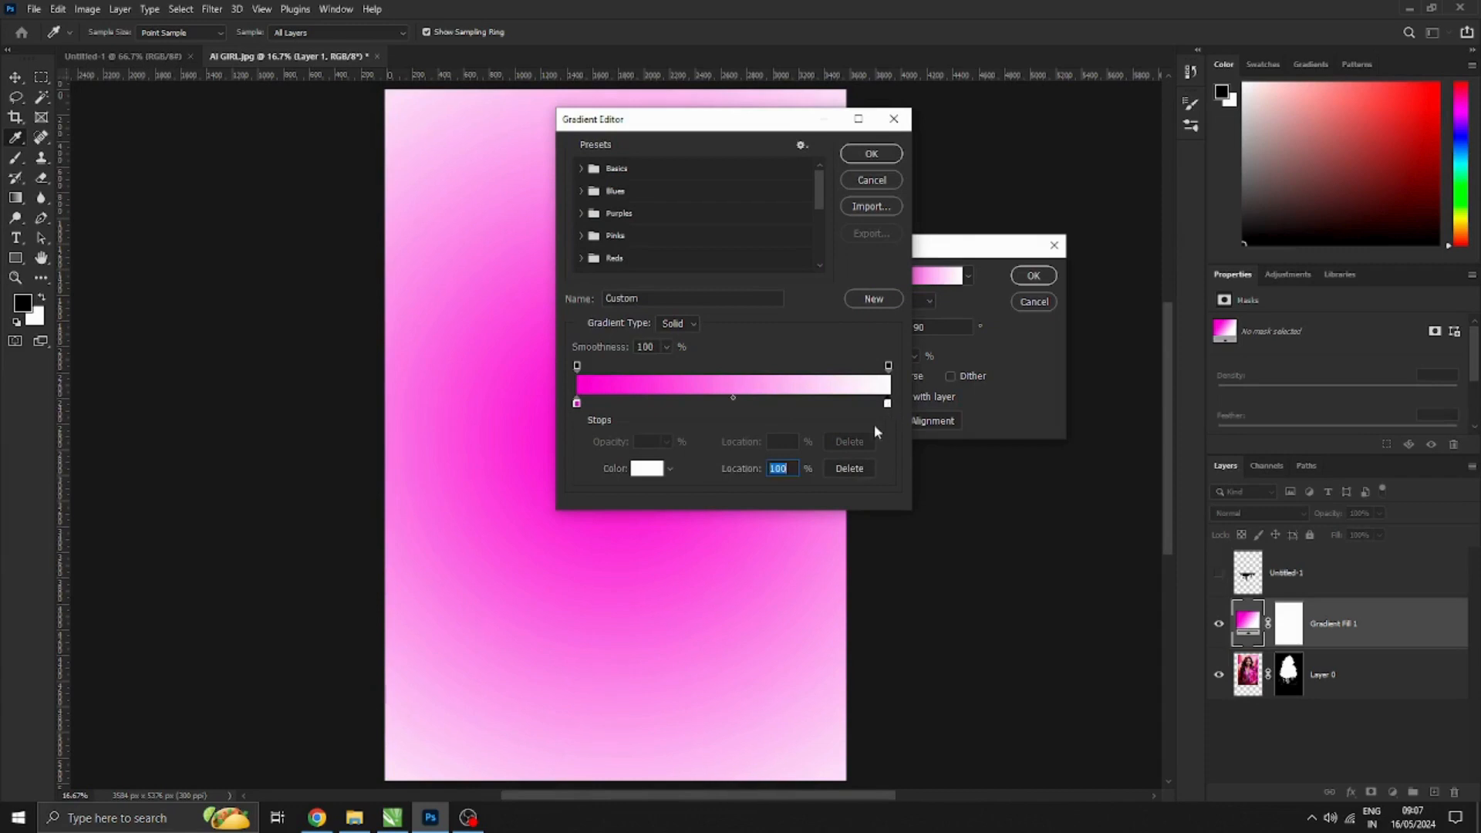
click(645, 478)
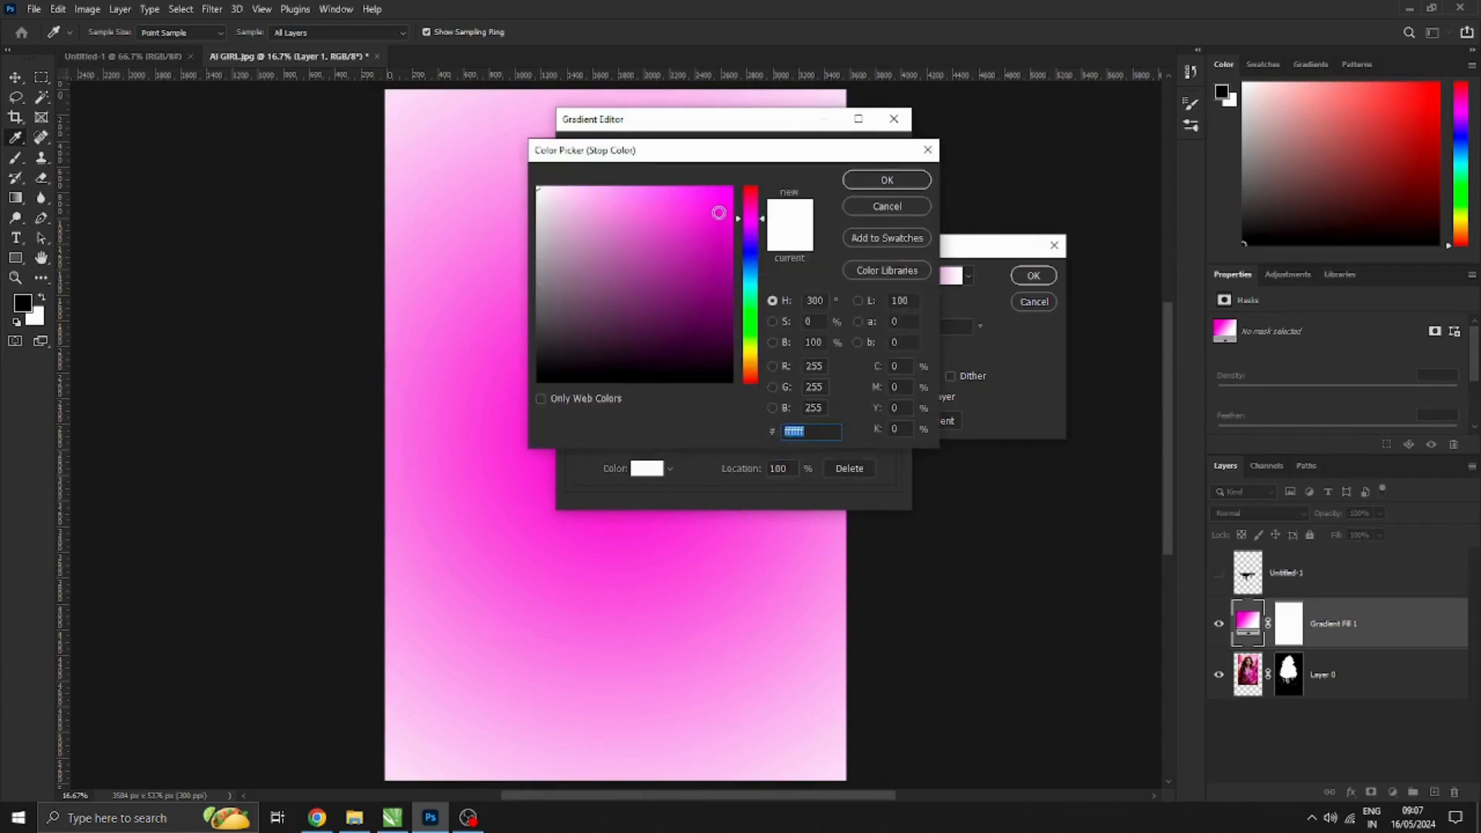
click(719, 204)
click(884, 182)
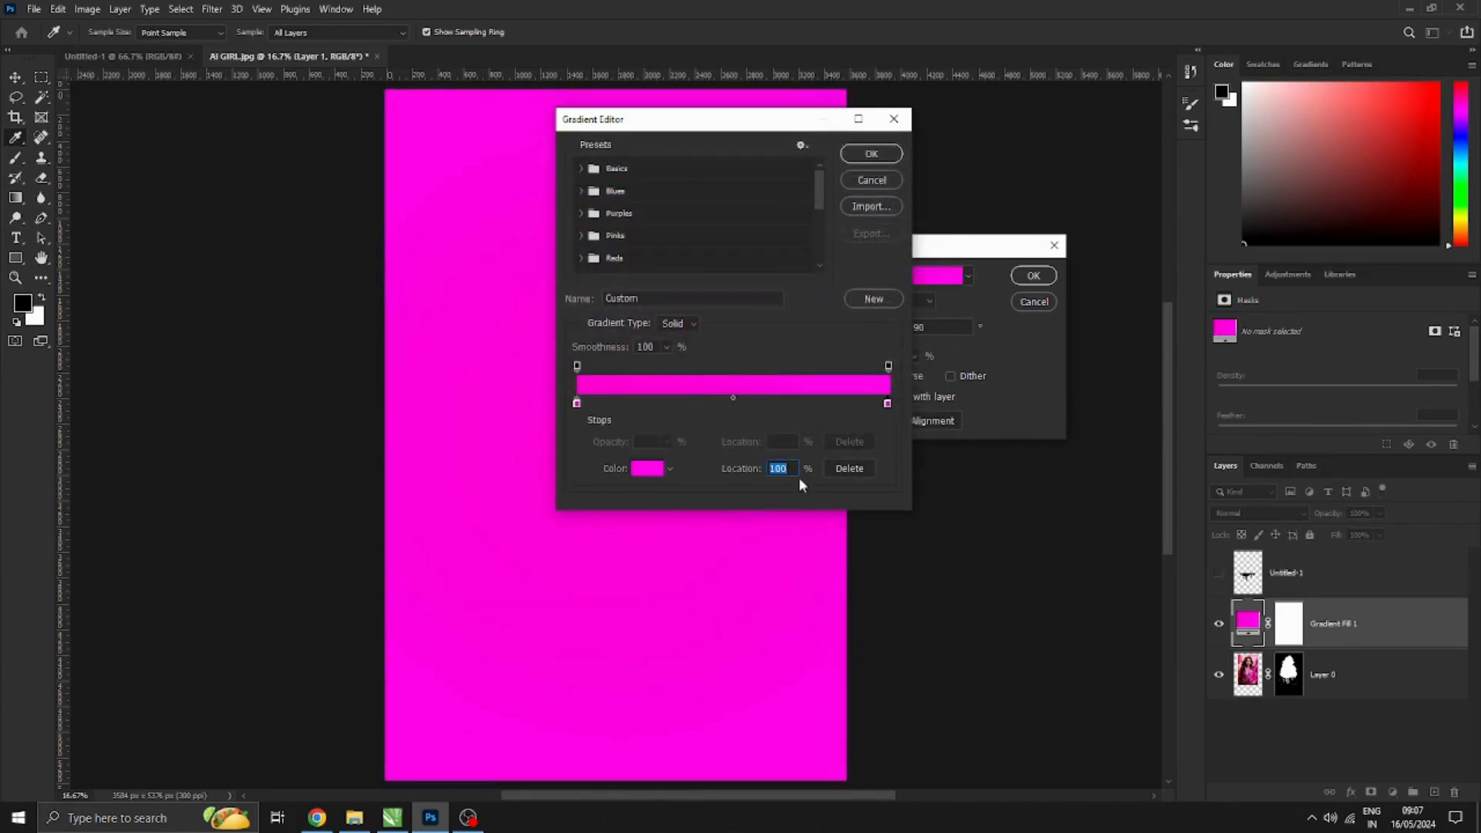
click(871, 154)
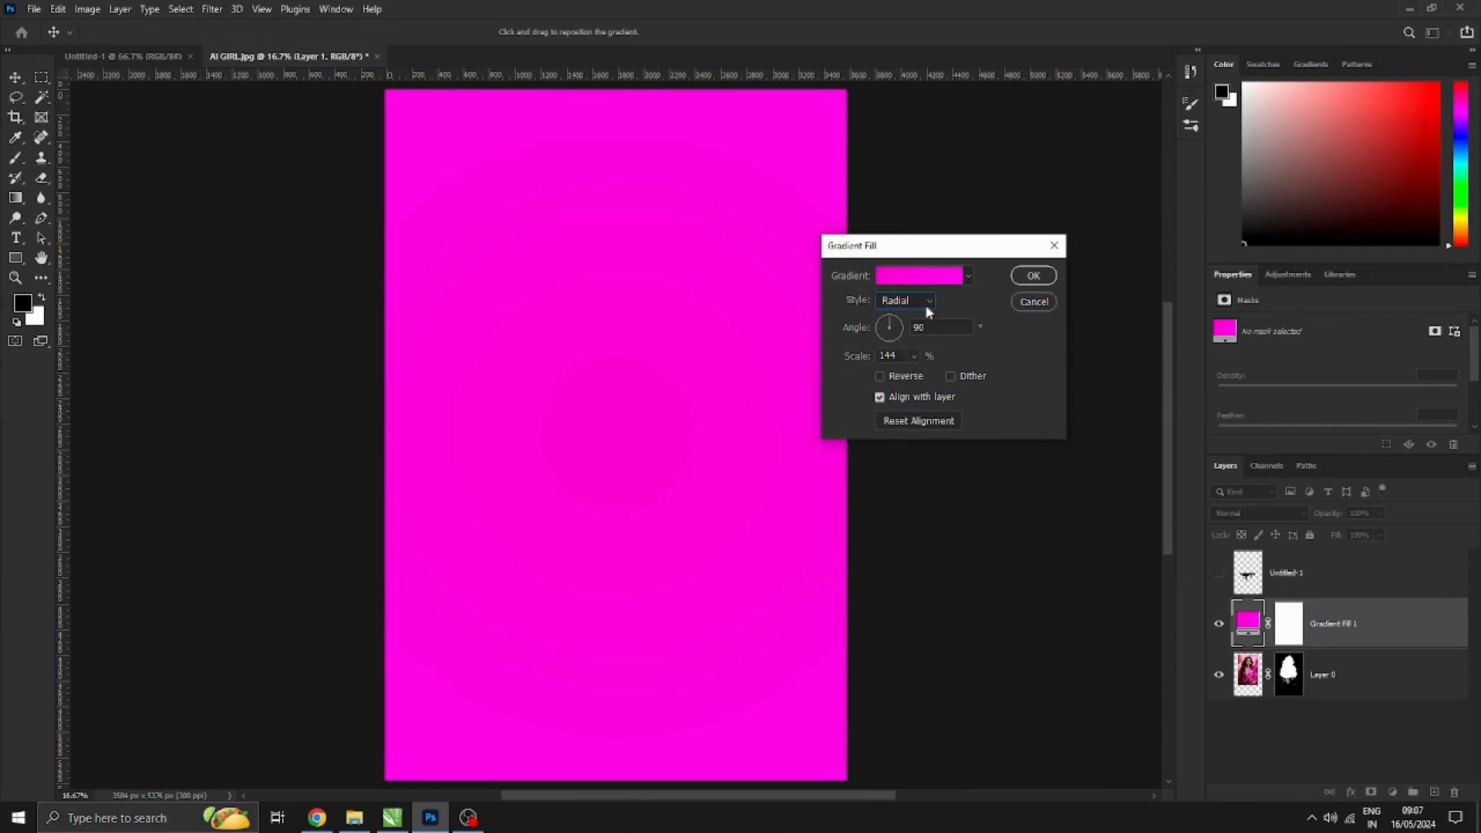
Step: Change the gradient's color stop at 0% to white, ffffff
click(922, 275)
click(576, 401)
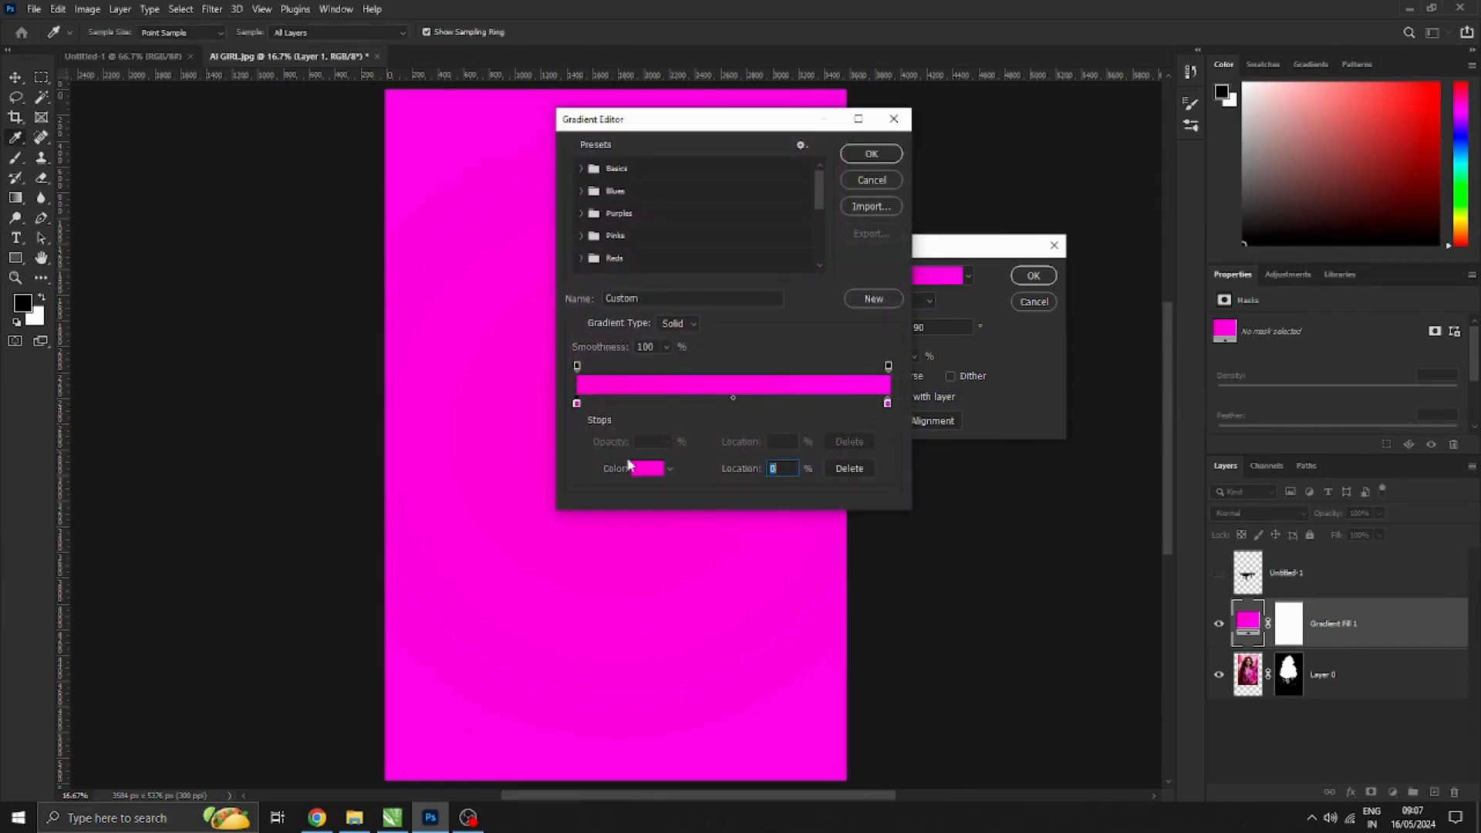
click(646, 468)
drag(688, 271, 521, 179)
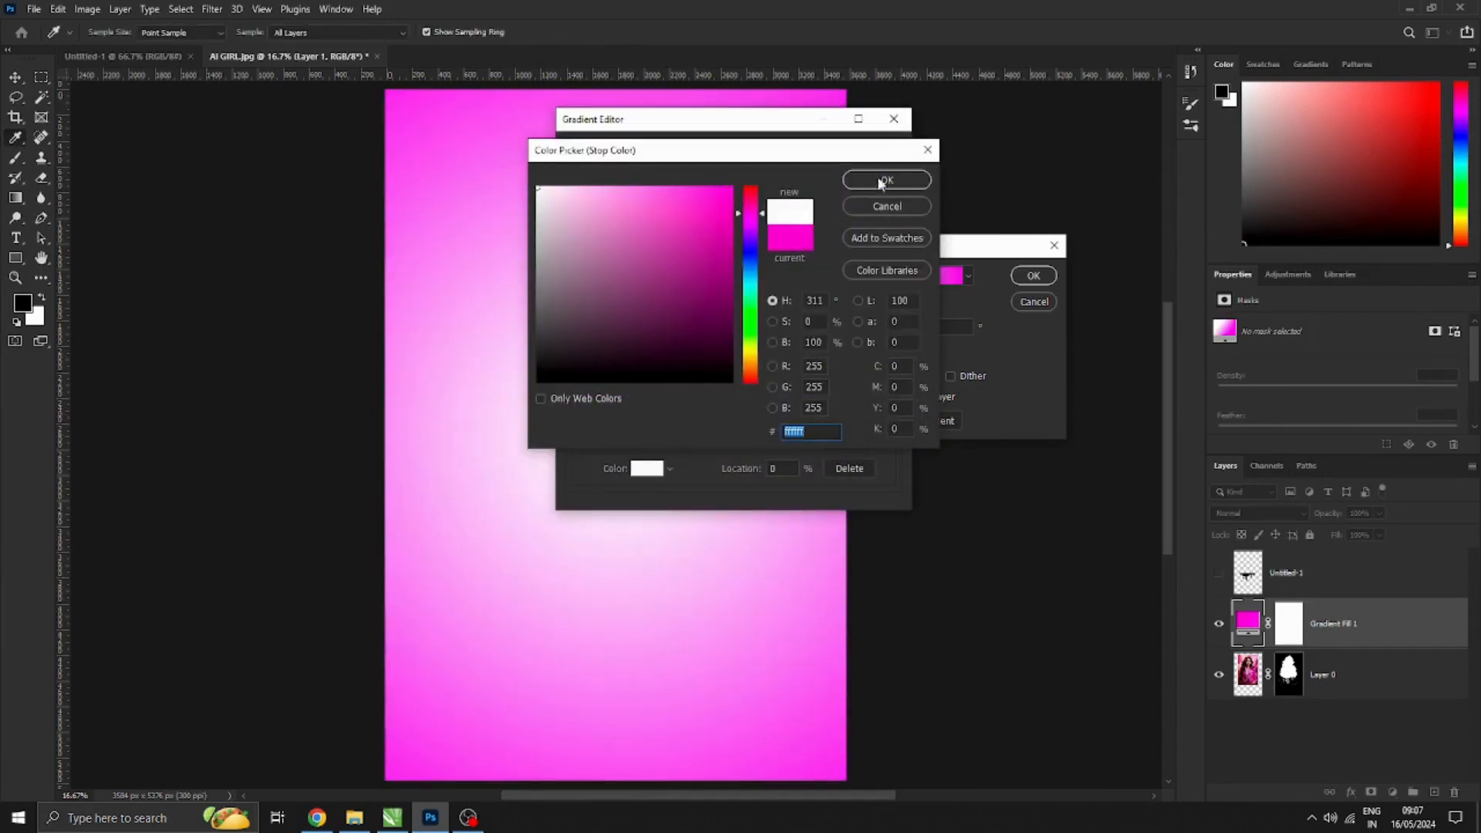
click(887, 180)
click(873, 158)
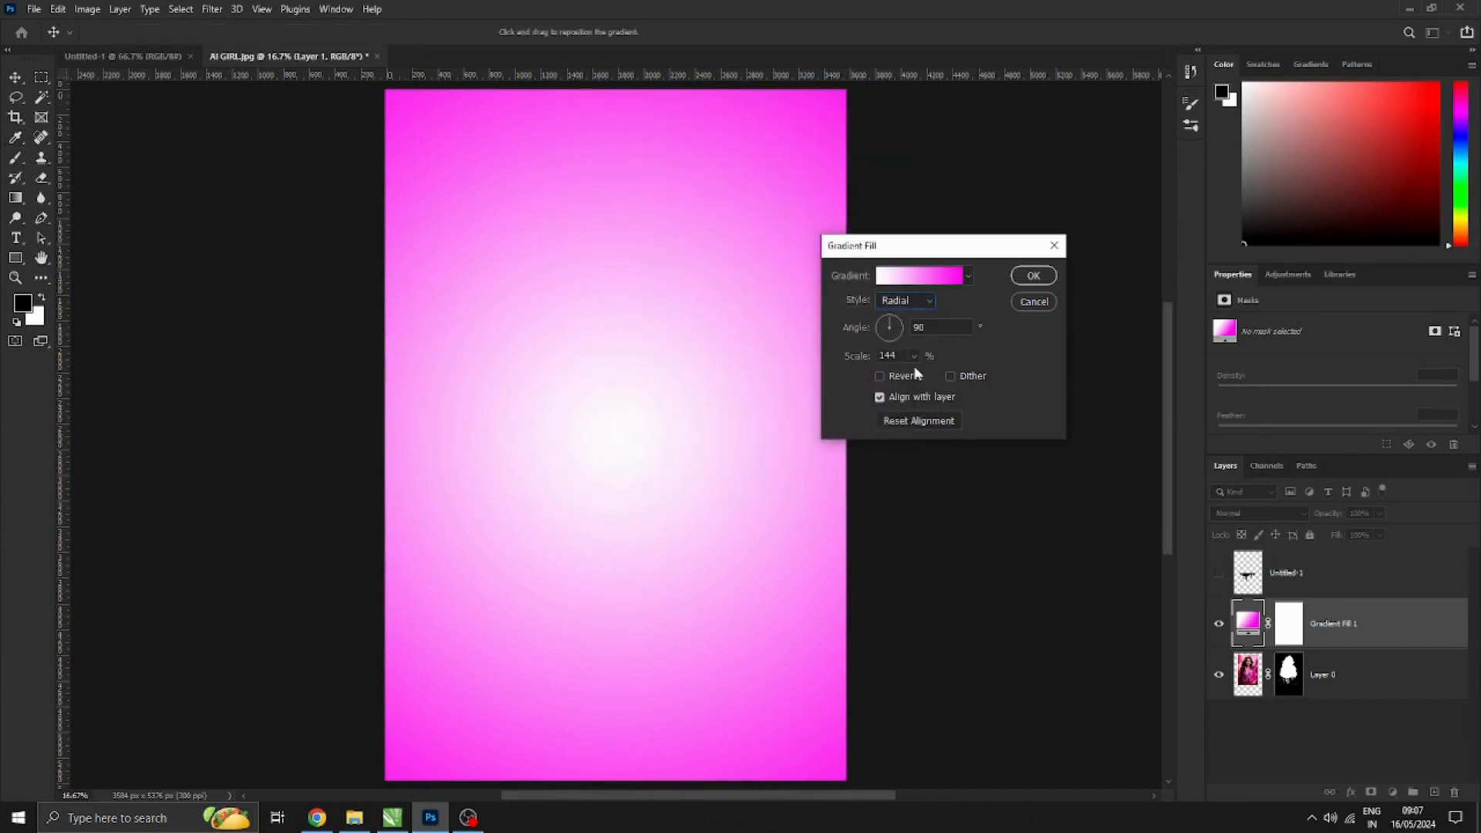
Step: Set the gradient's scale to 96% and place the gradient fill layer beneath Layer 0
mouse_move(858, 360)
mouse_down()
mouse_move(906, 363)
mouse_move(853, 370)
mouse_up()
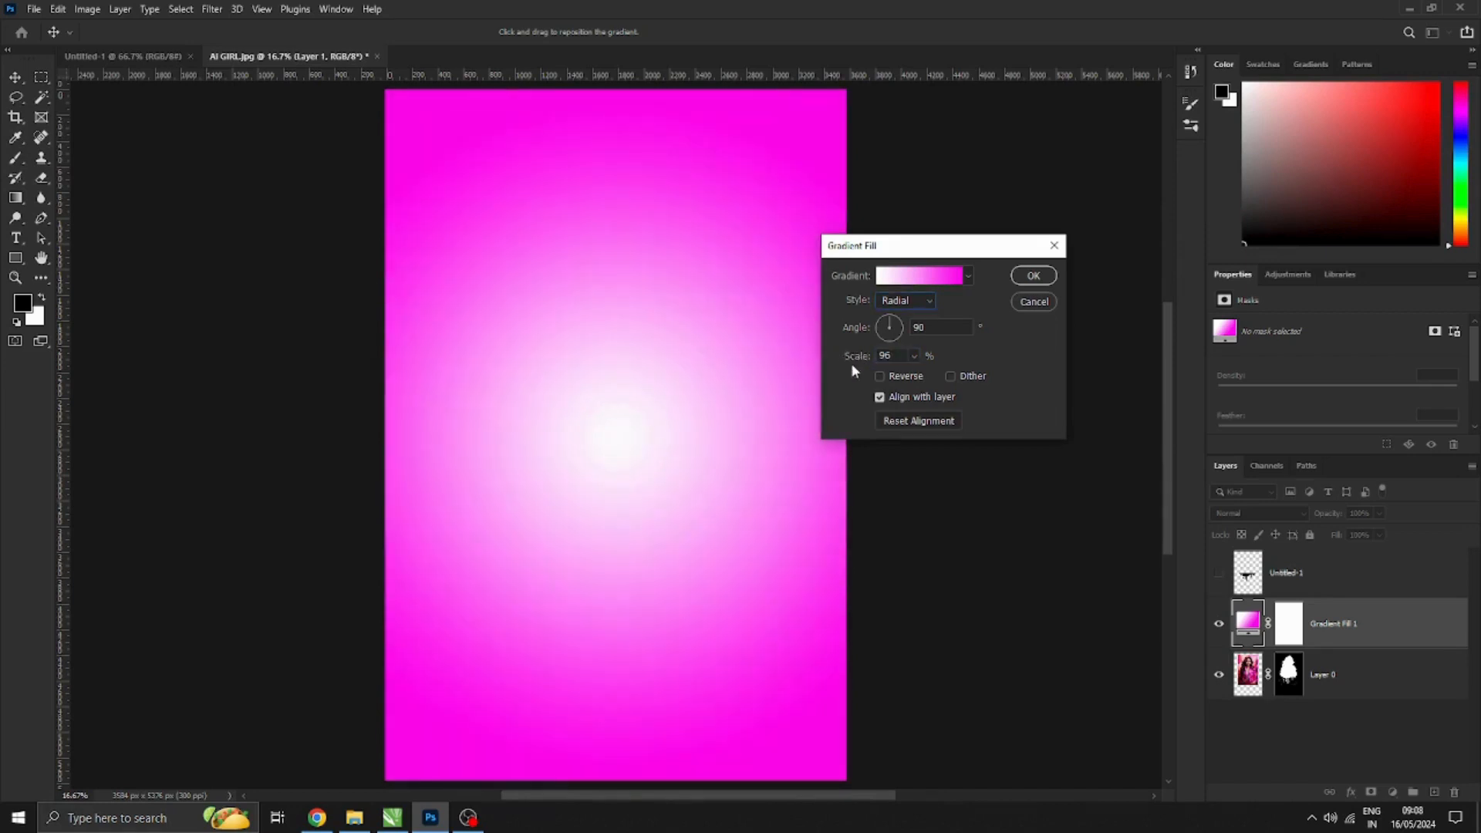
click(1032, 283)
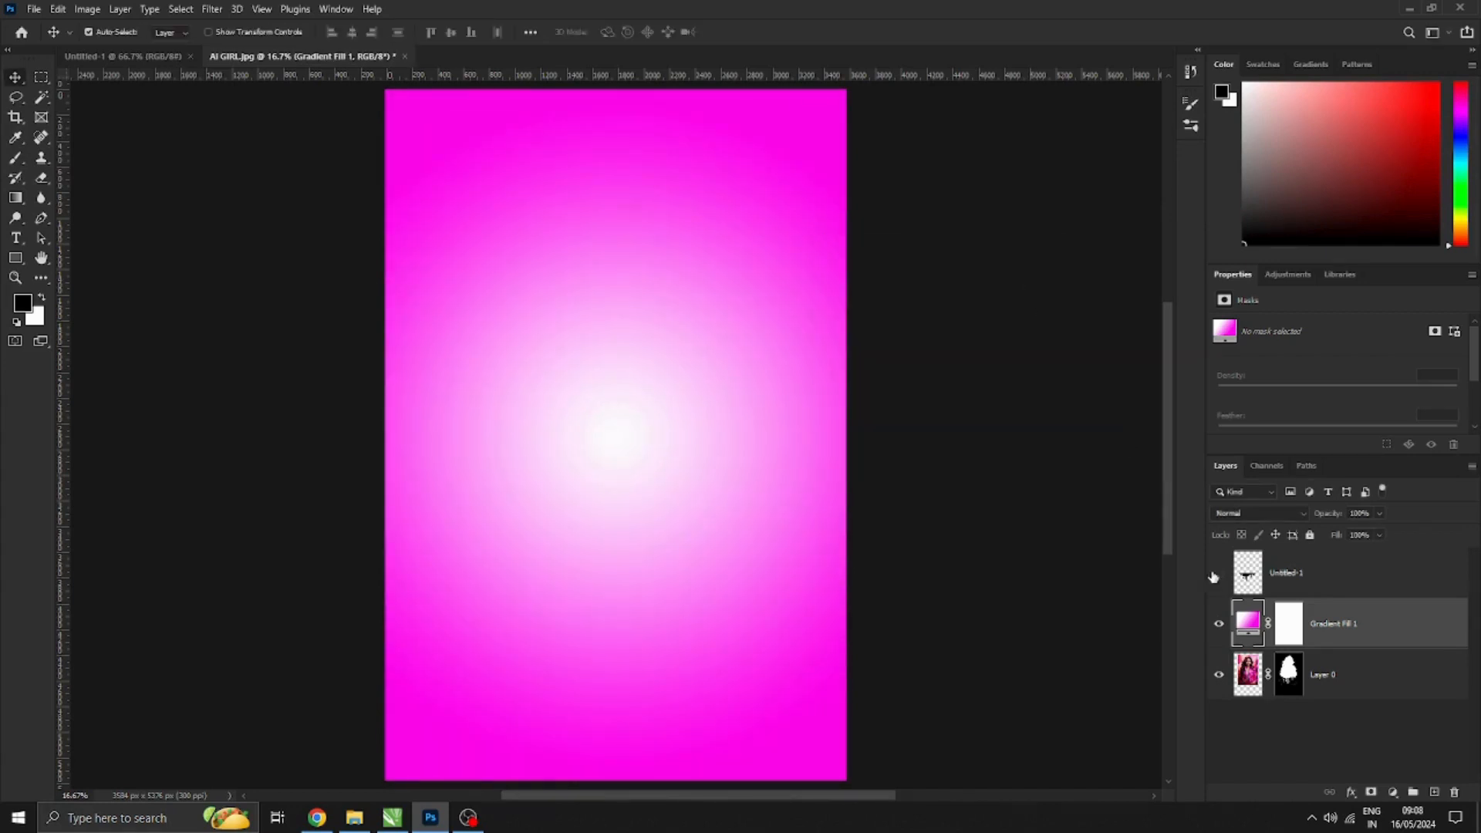
drag(1339, 629, 1333, 699)
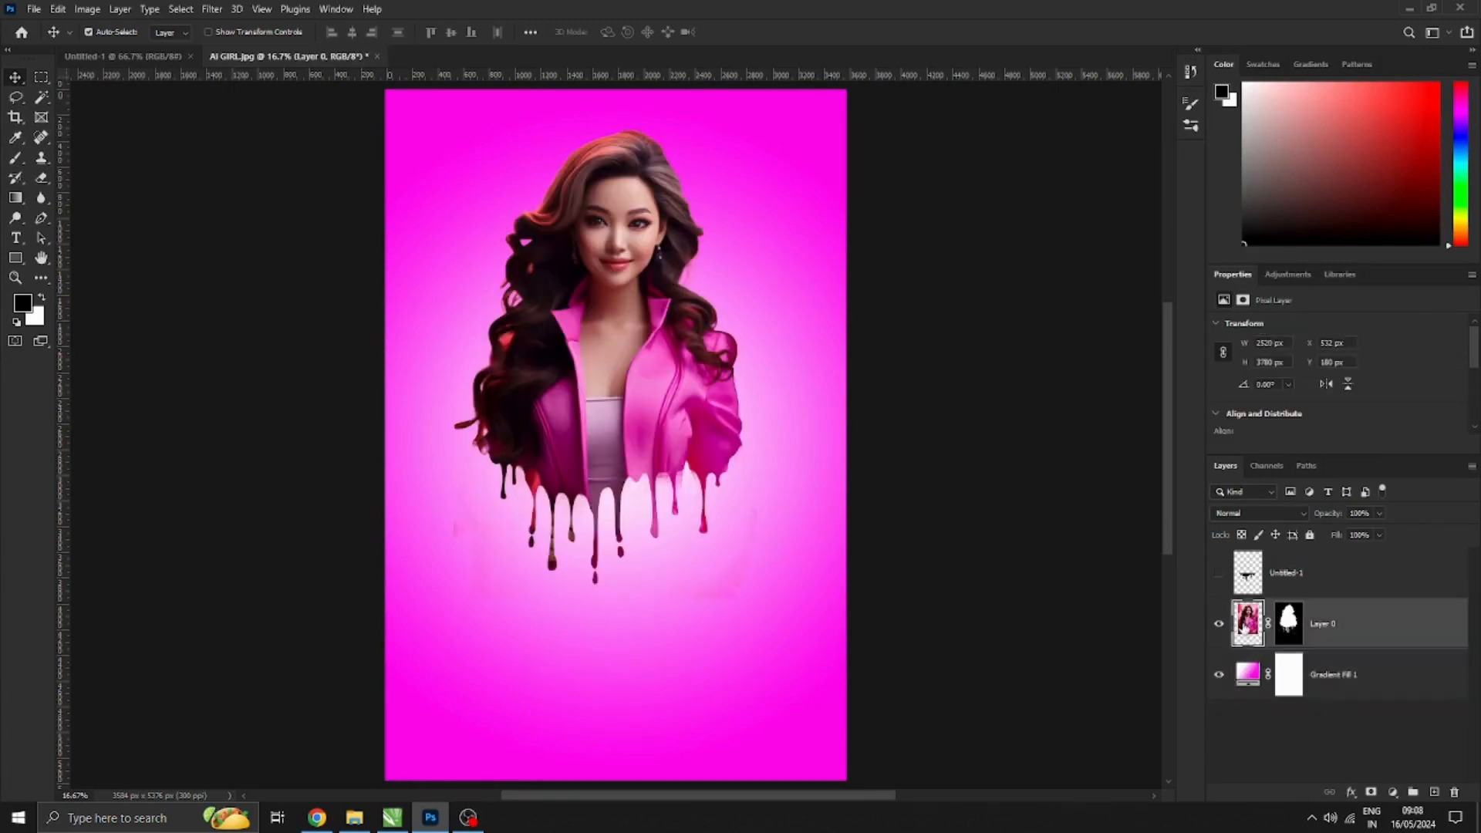
Step: Select Layer 0 together with the Untitled-1 drip layer and shift both slightly to the right on the canvas
click(1243, 628)
ctrl+click(1289, 578)
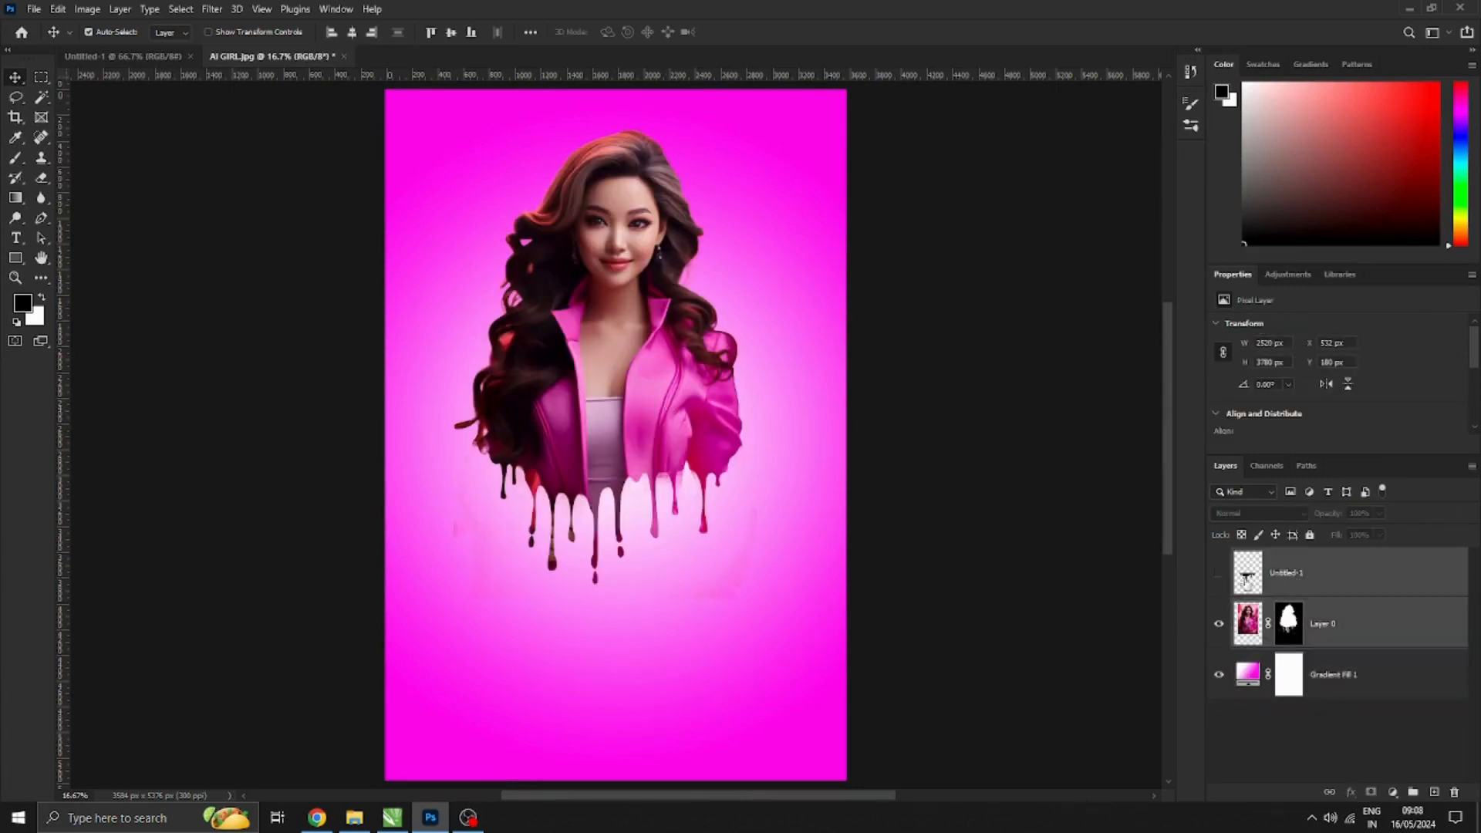
drag(668, 420, 672, 417)
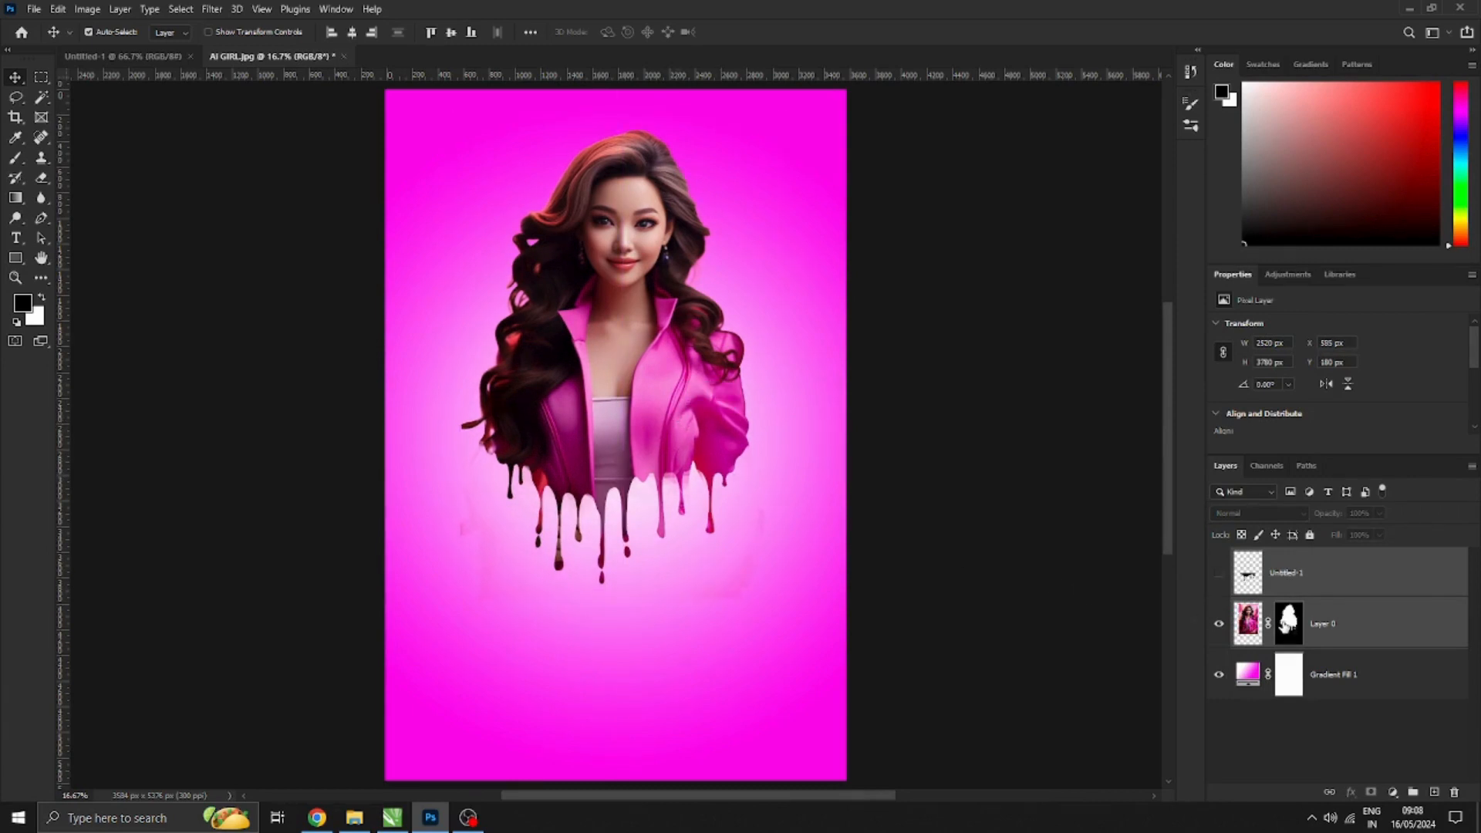
Step: Brush black on Layer 0's mask over the faint body remnants around and below the drips
click(615, 483)
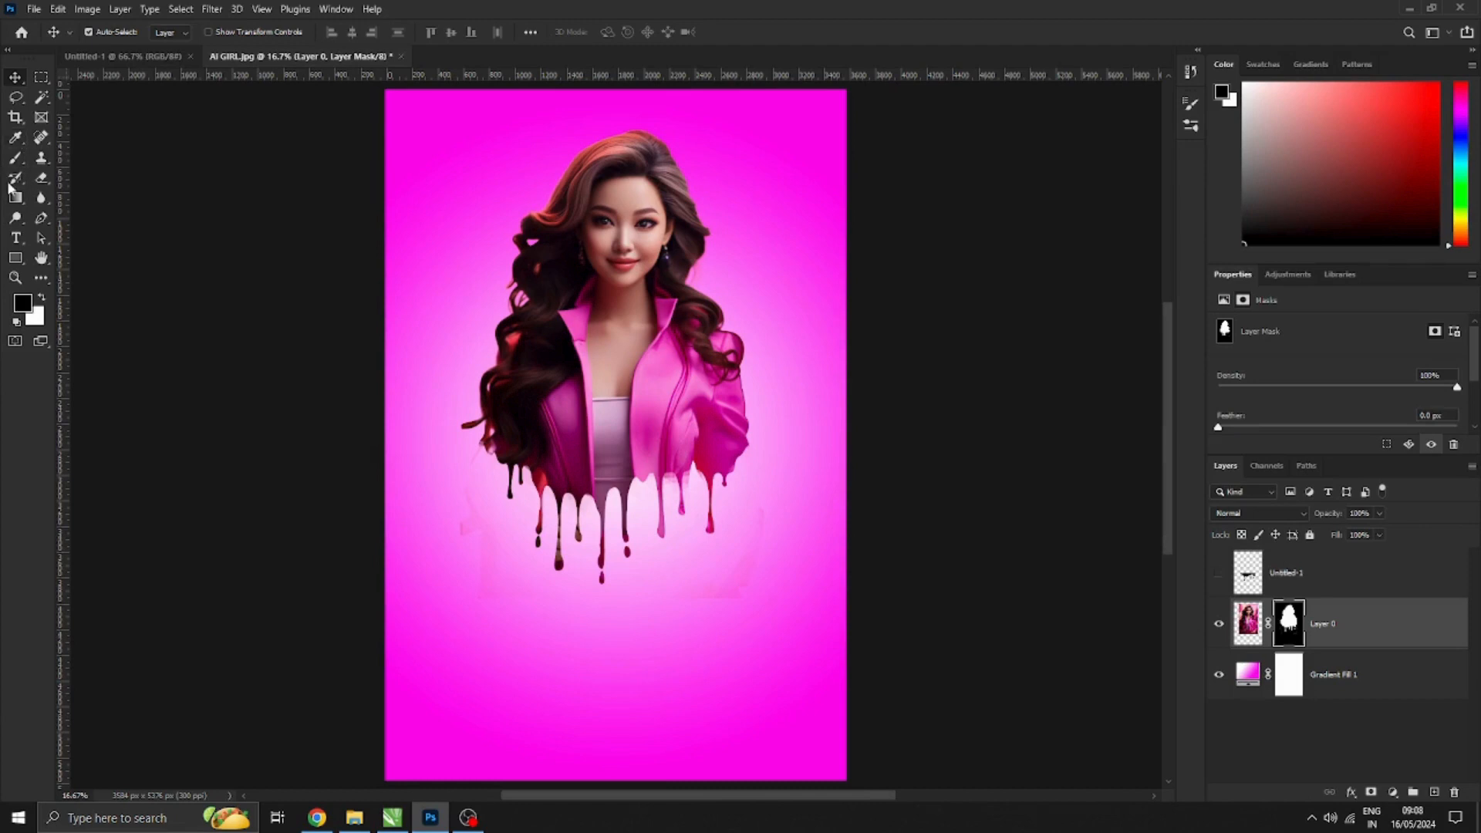
click(15, 158)
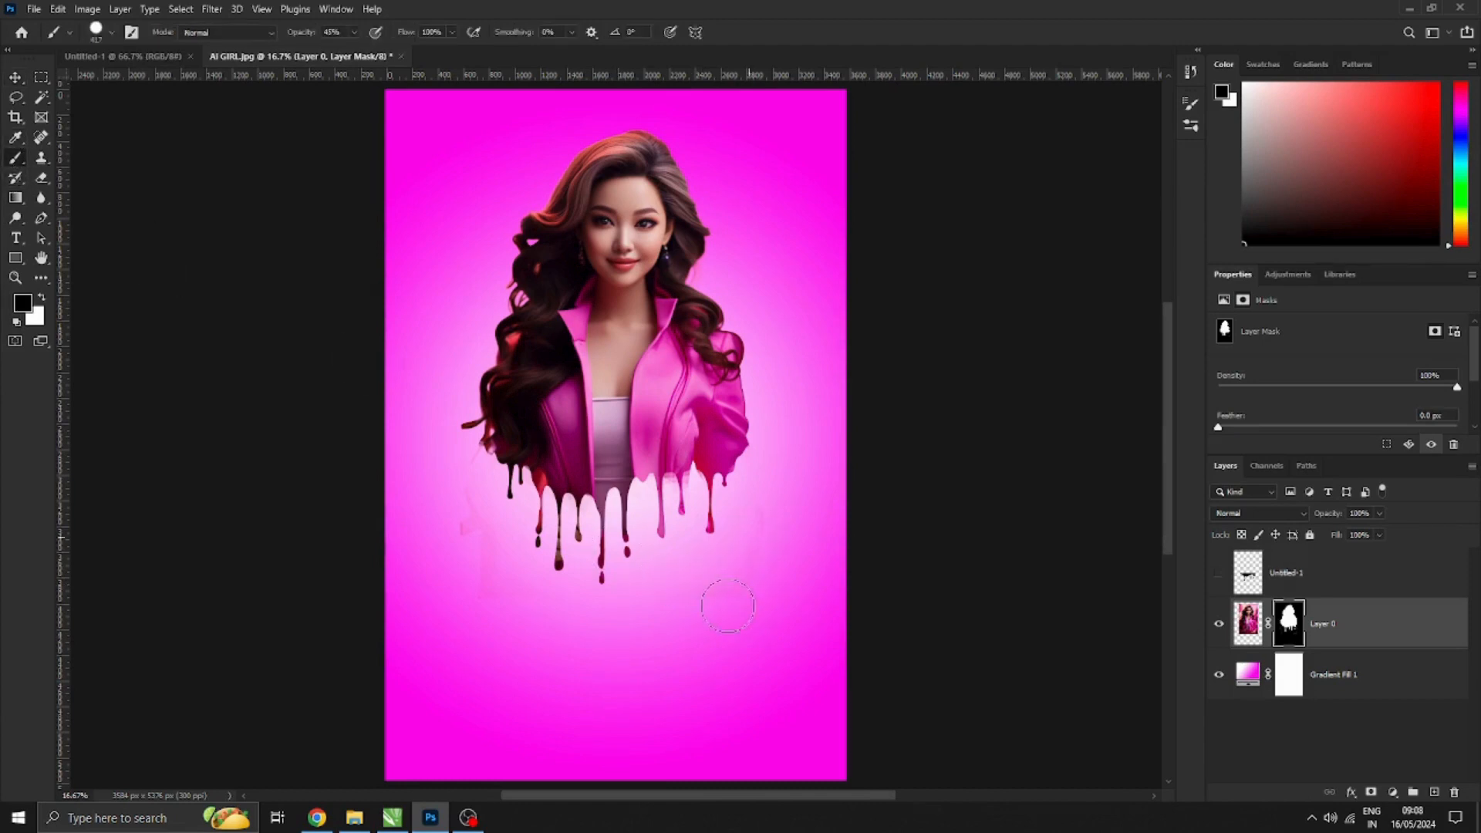
mouse_move(471, 539)
mouse_down()
mouse_move(564, 576)
mouse_move(699, 584)
mouse_move(729, 560)
mouse_move(704, 591)
mouse_move(640, 597)
mouse_move(444, 526)
mouse_up()
mouse_move(773, 479)
mouse_down()
mouse_move(729, 551)
mouse_move(745, 571)
mouse_move(756, 485)
mouse_move(738, 530)
mouse_move(542, 562)
mouse_move(664, 582)
mouse_move(609, 579)
mouse_up()
Step: Undo the most recent brush strokes on Layer 0's mask
key(ctrl+z)
key(ctrl+shift+z)
key(ctrl+z)
key(ctrl+z)
key(ctrl+z)
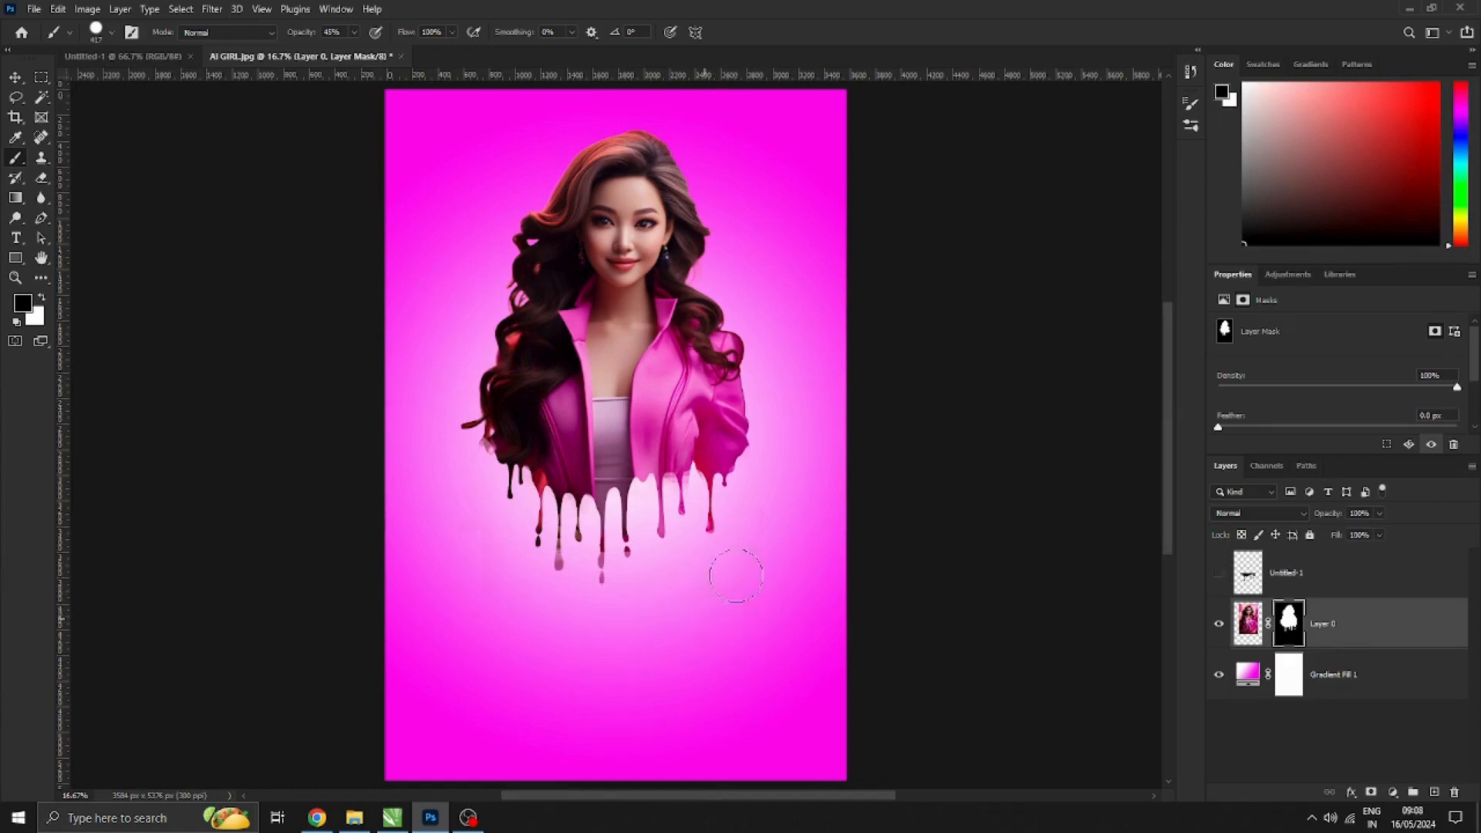